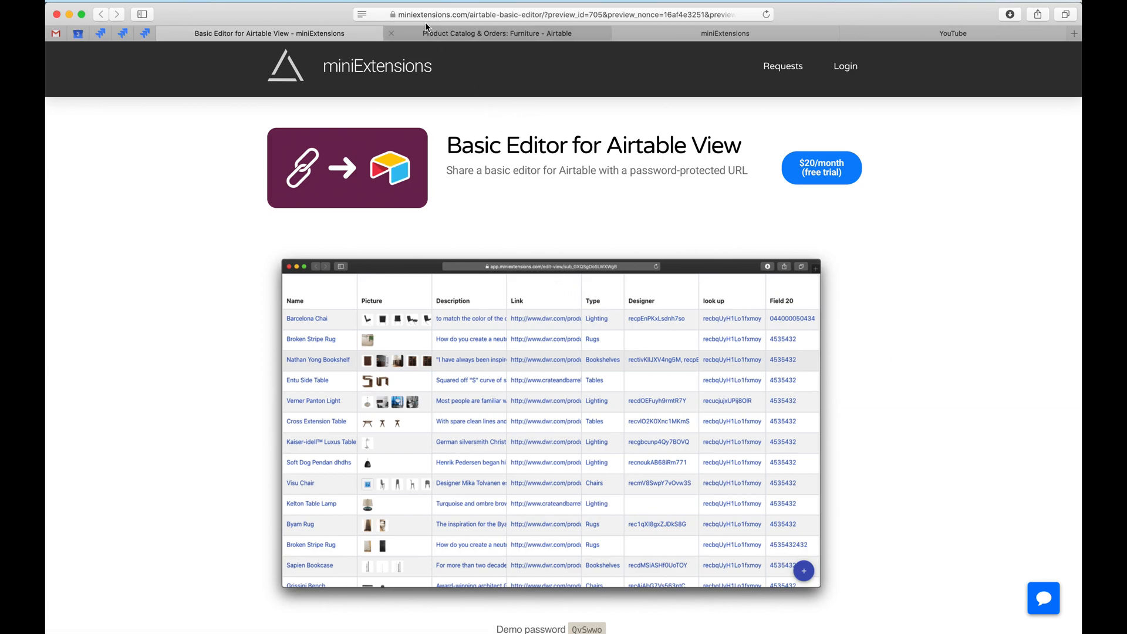
Look through the limitations and field type details on the Basic Editor for Airtable View page.
scroll(499, 220, "down", 7)
scroll(614, 329, "down", 9)
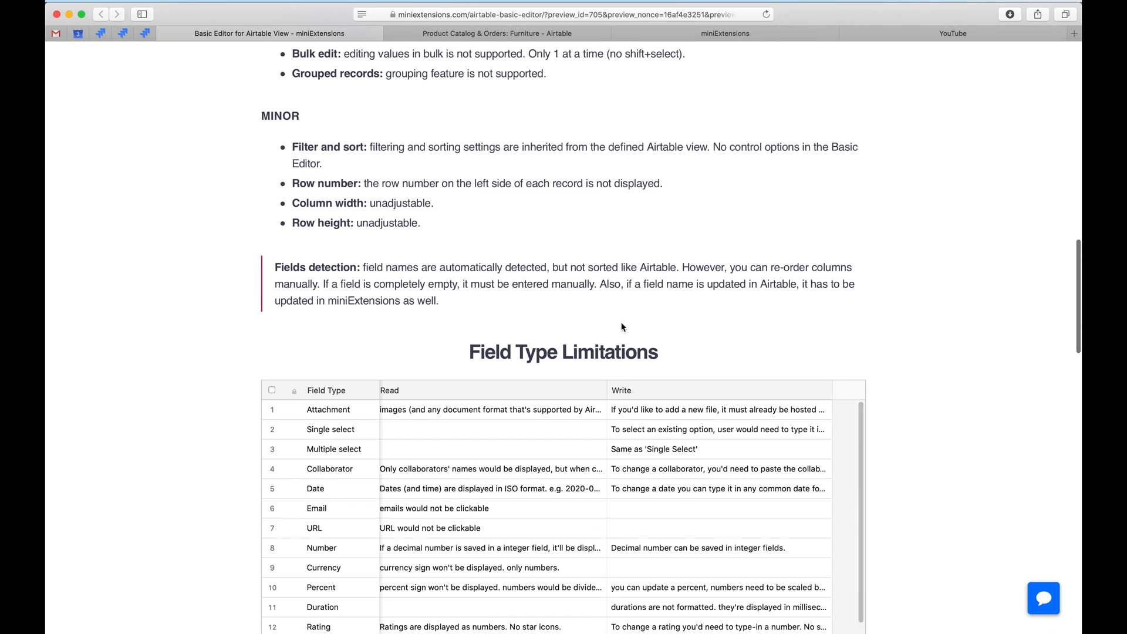
scroll(583, 318, "up", 16)
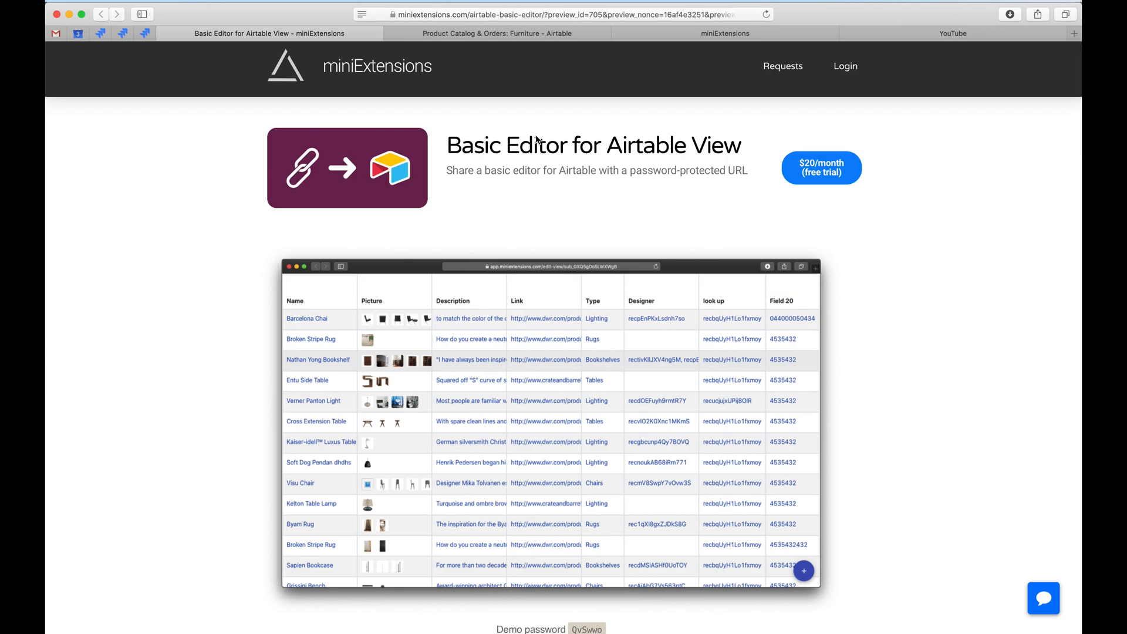
Review the API key, base, table, view and form ID settings of the Basic Editor extension in miniExtensions.
left_click(701, 27)
scroll(467, 274, "up", 7)
scroll(468, 274, "down", 2)
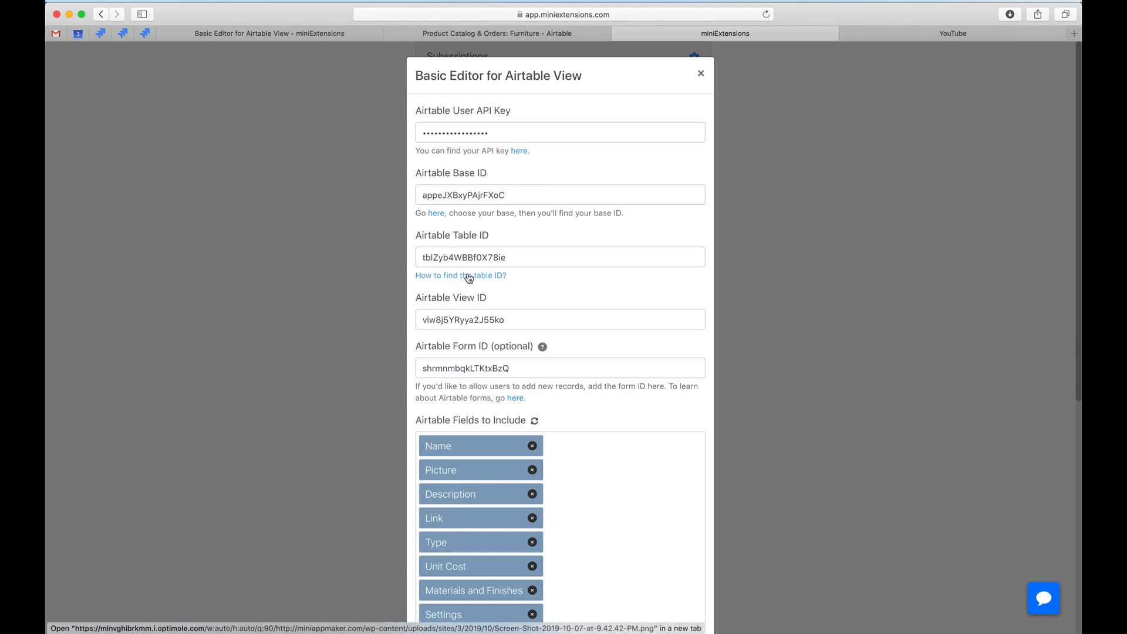
scroll(528, 275, "down", 2)
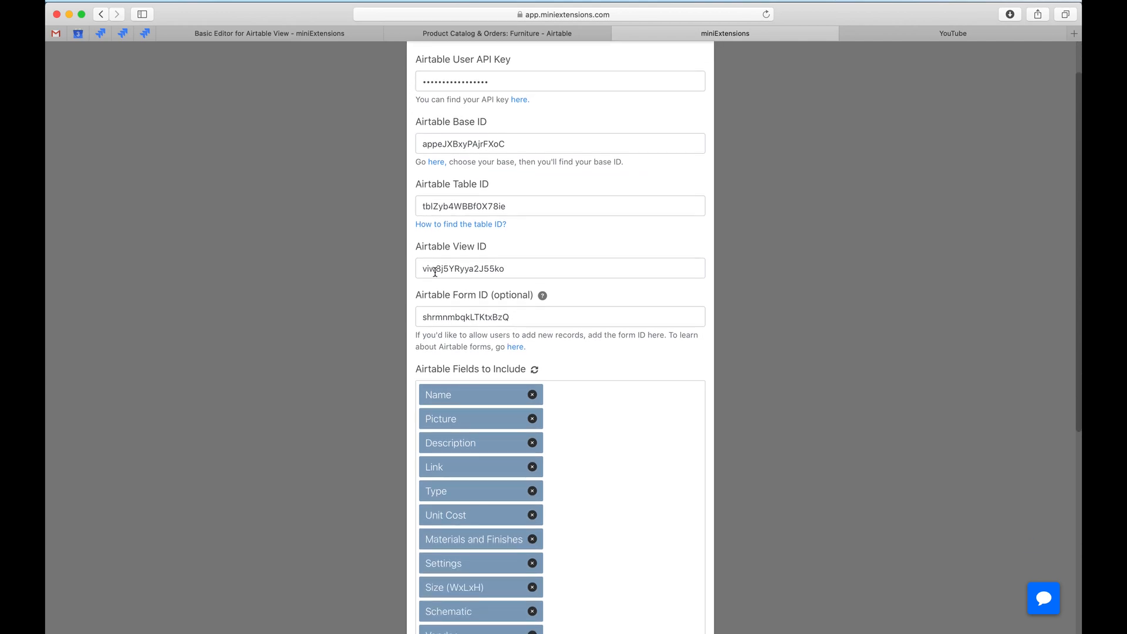
Locate the view ID in the web address of the Furniture table's Main View and compare it with the extension's Airtable View ID.
left_click(501, 33)
left_click(104, 110)
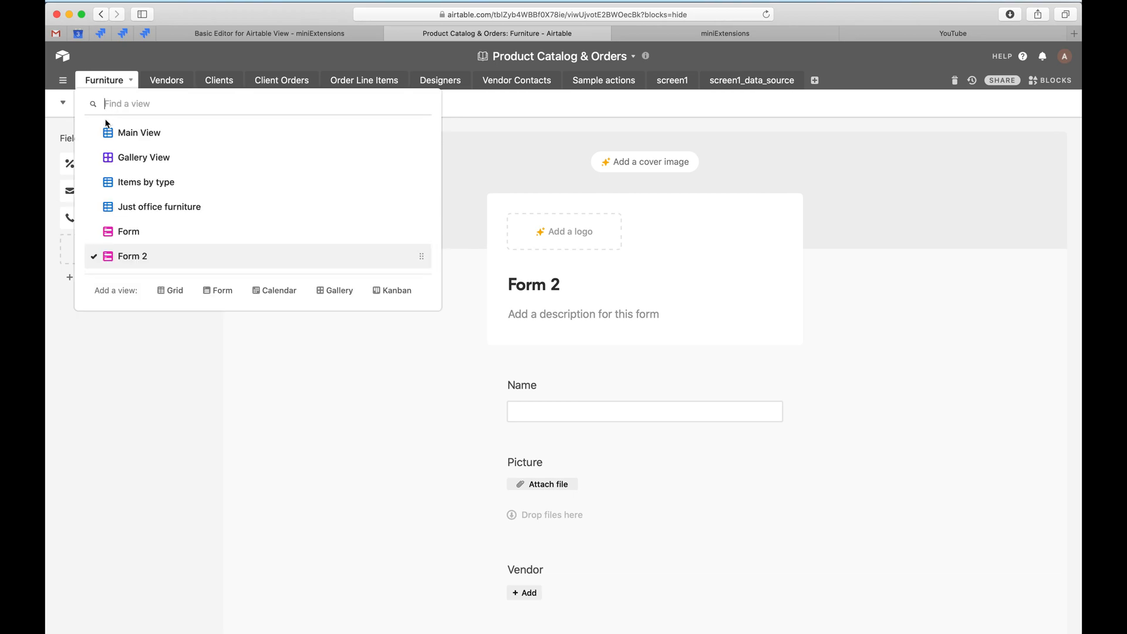
left_click(123, 133)
left_click(578, 14)
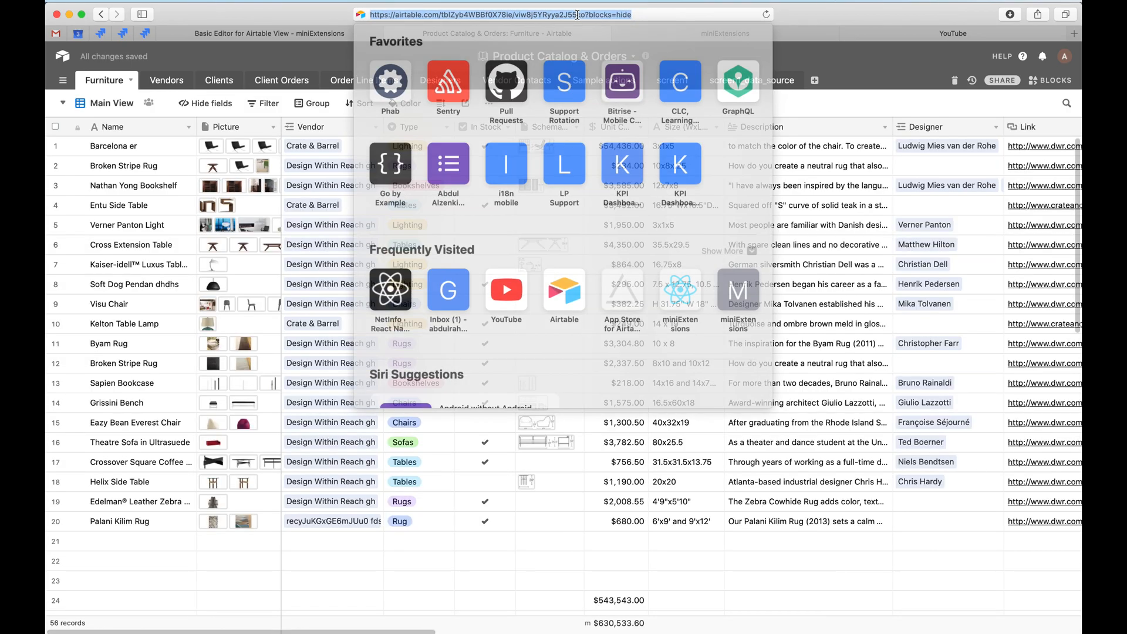
left_click_drag(583, 14, 507, 19)
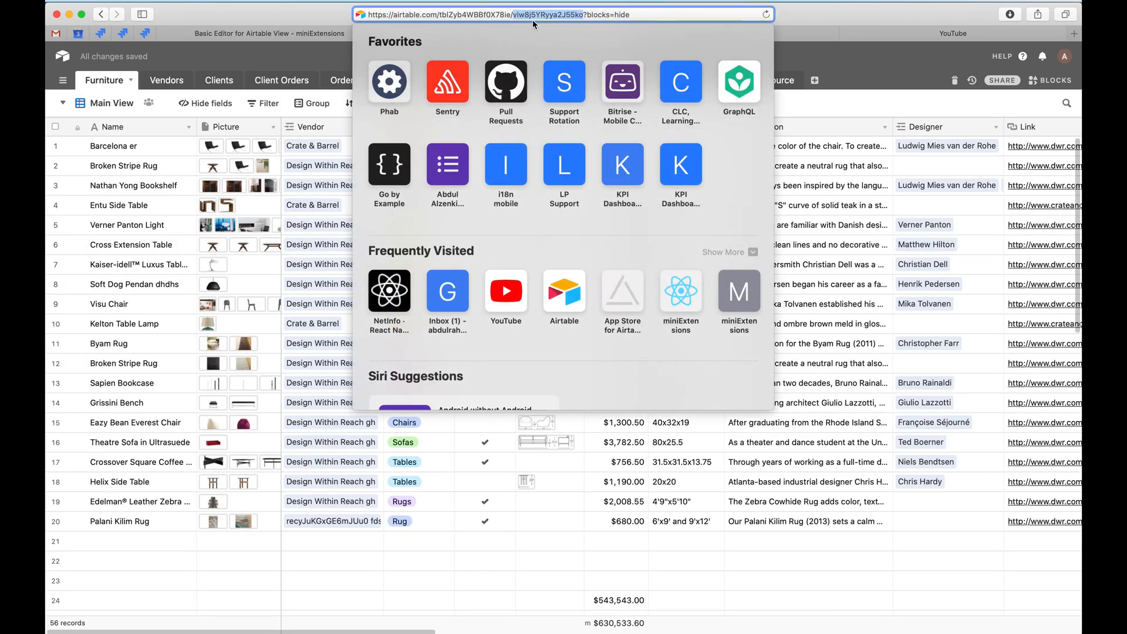
left_click(804, 33)
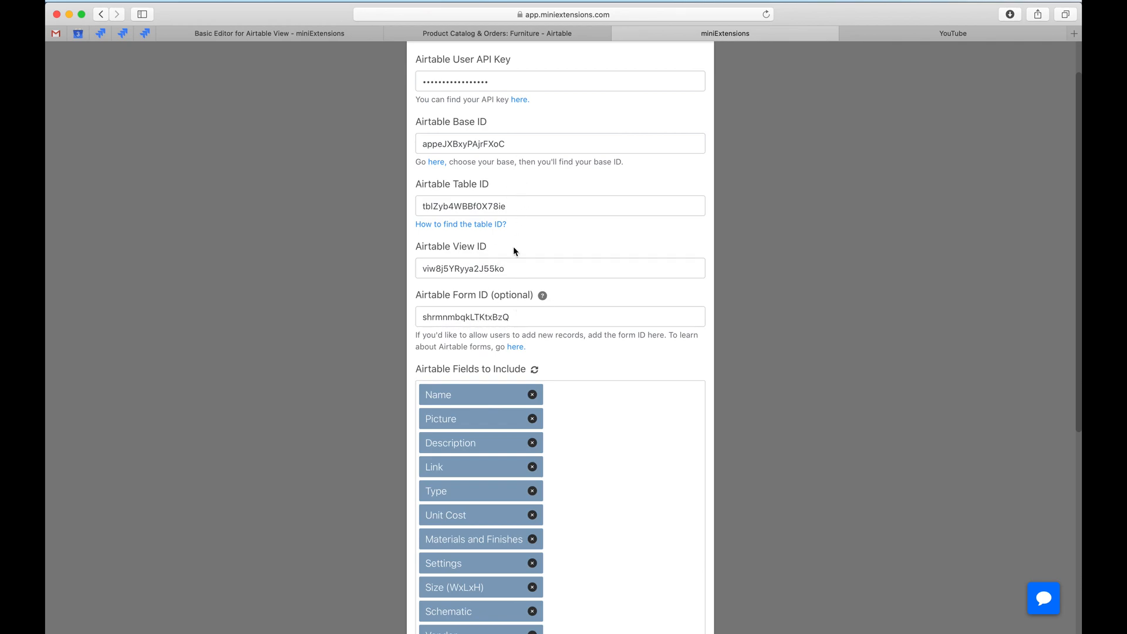
Copy the form ID from Form 2's private share link in the Furniture table and return to the extension settings.
left_click(520, 34)
left_click(104, 106)
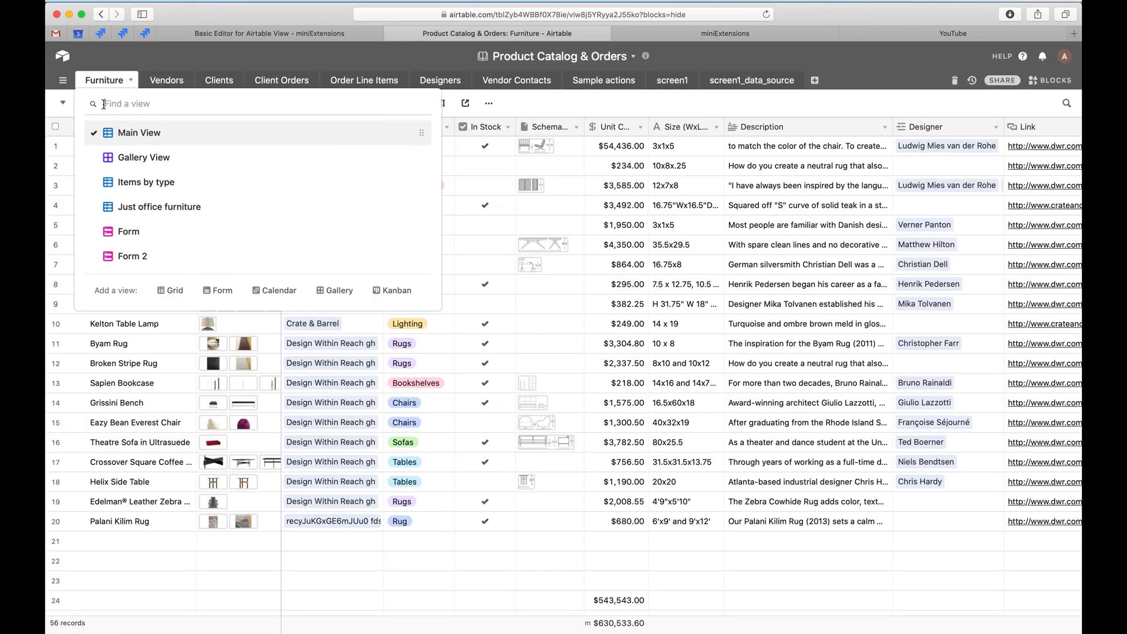
left_click(135, 246)
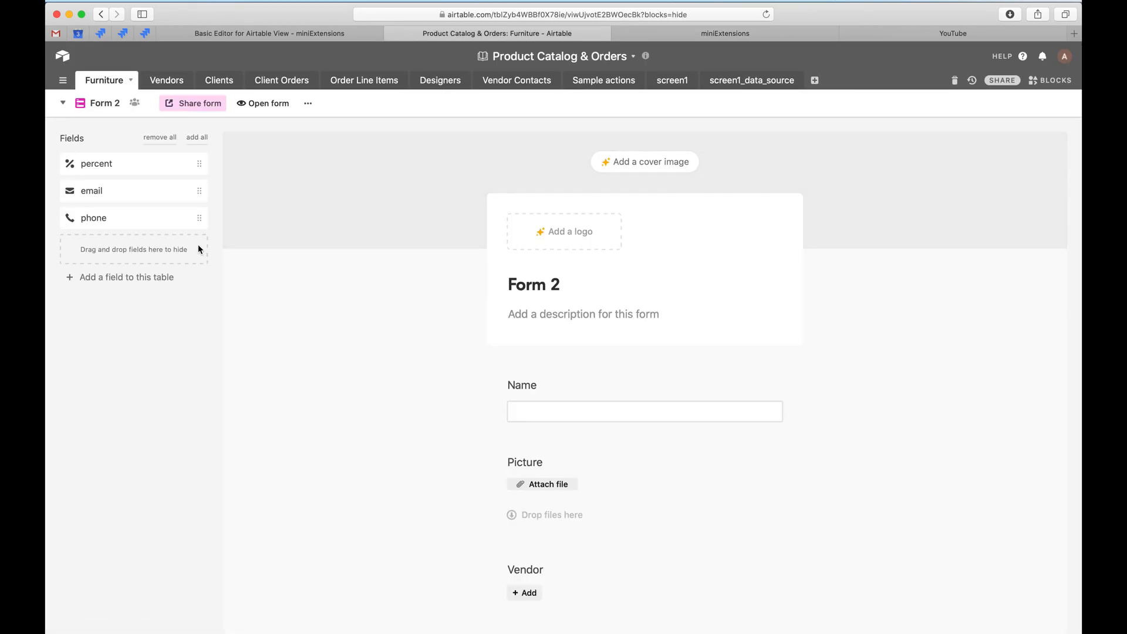
left_click(190, 109)
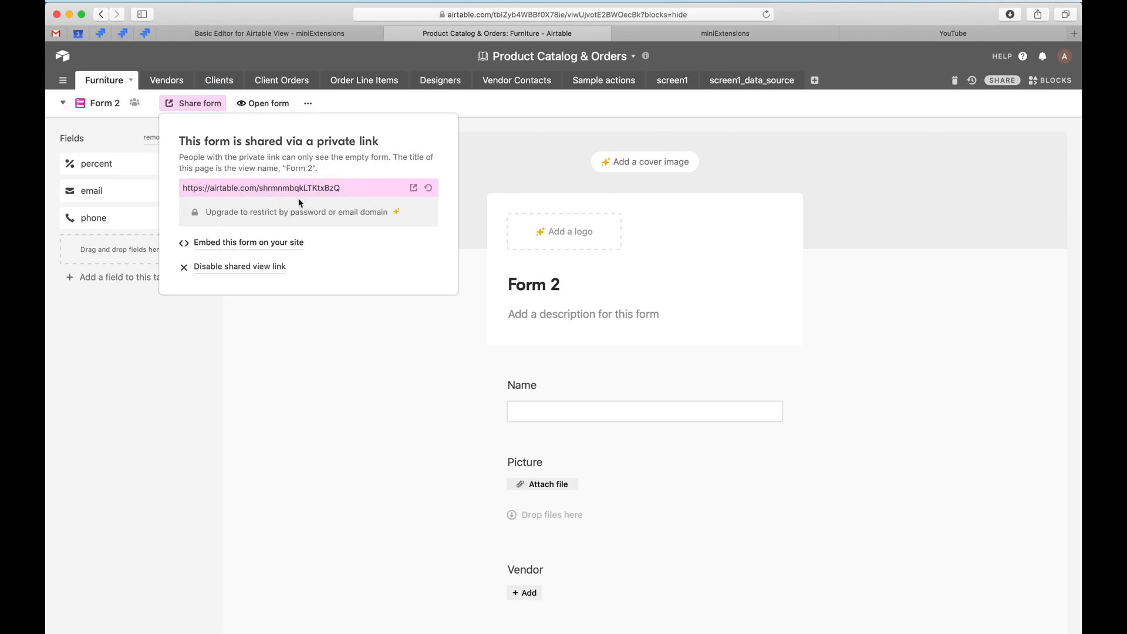
double_click(264, 190)
key("super+c")
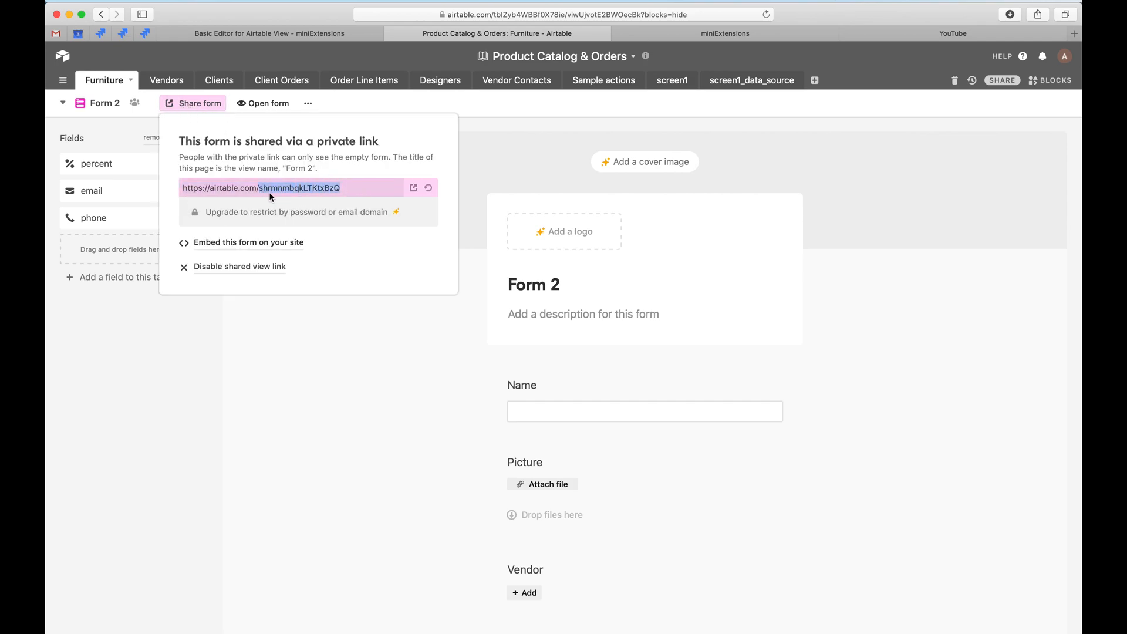
left_click(681, 34)
Remove every entry from Airtable Fields to Include and save the settings to re-detect the fields.
scroll(496, 384, "down", 3)
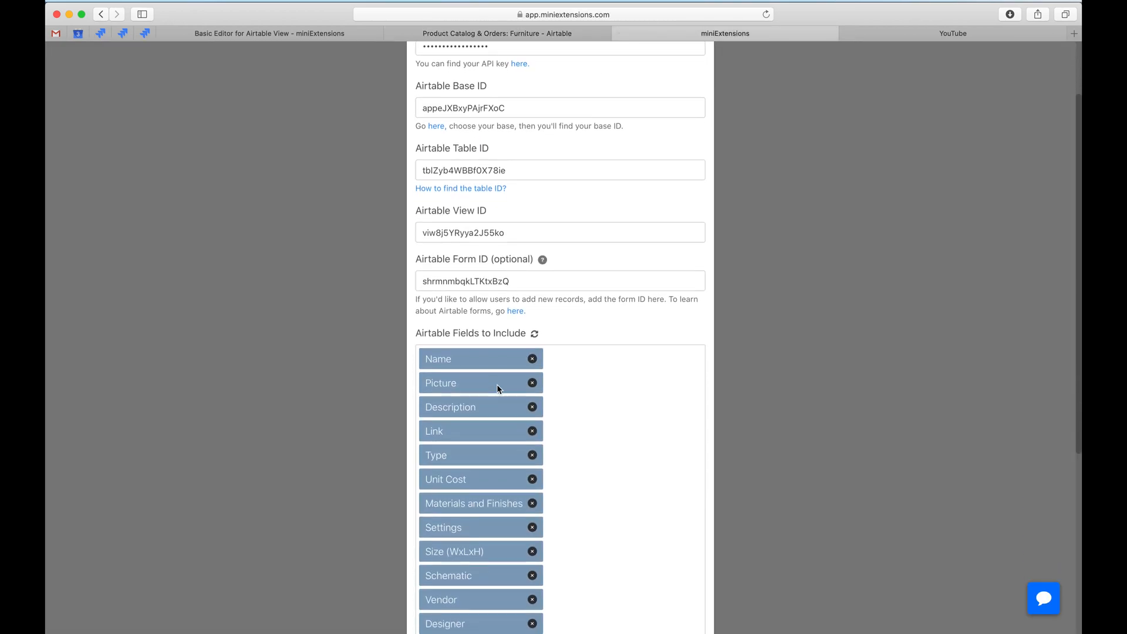
scroll(475, 482, "down", 3)
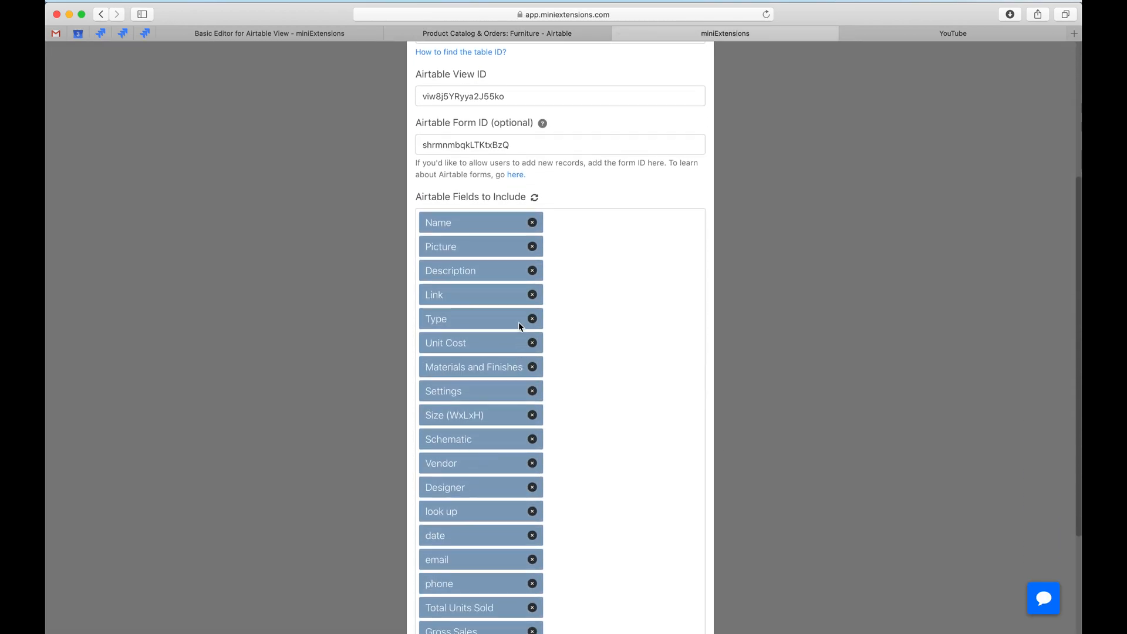
left_click(532, 272)
left_click(532, 271)
left_click(532, 271)
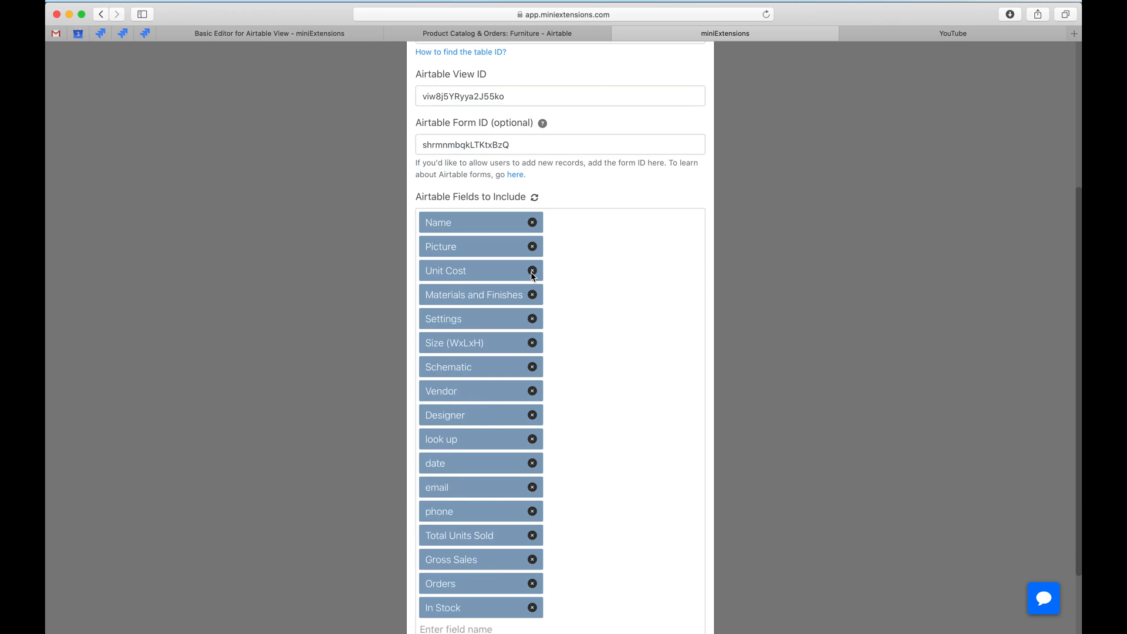
left_click(532, 271)
left_click(532, 271)
left_click(532, 271)
left_click(532, 271)
left_click(531, 274)
left_click(531, 275)
left_click(531, 274)
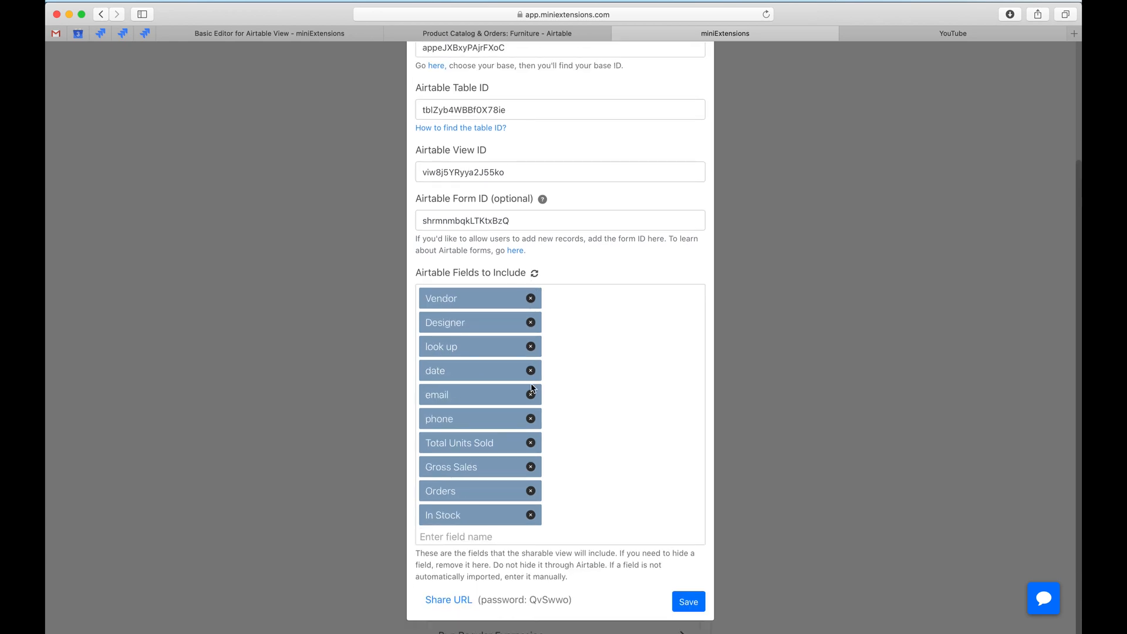
left_click(531, 423)
left_click(531, 423)
left_click(531, 422)
left_click(531, 422)
left_click(531, 422)
left_click(531, 423)
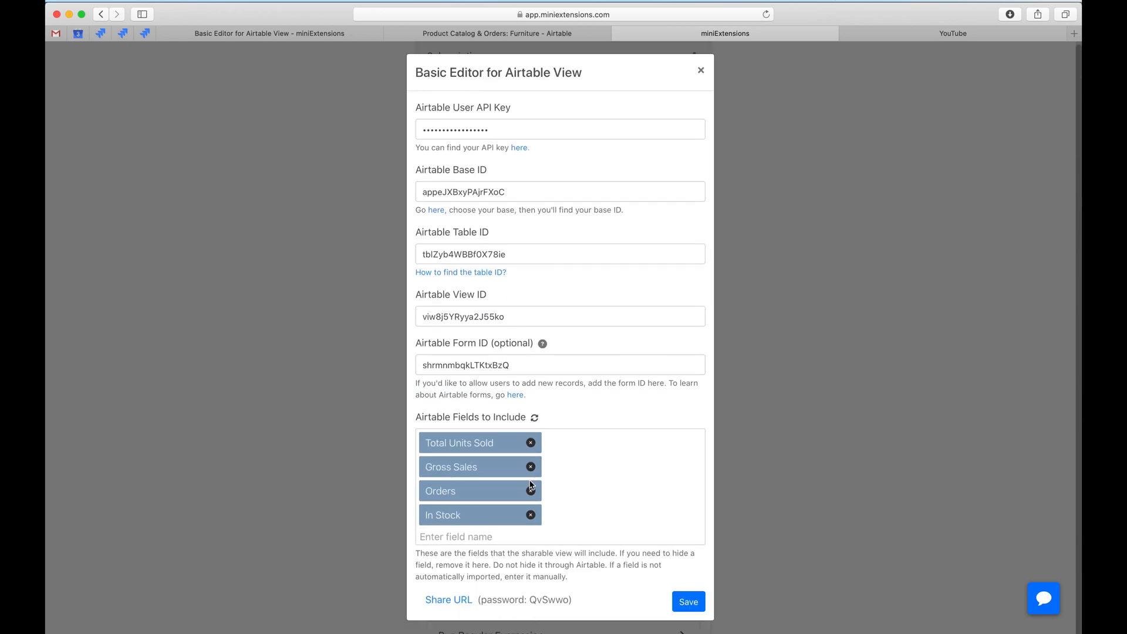
left_click(531, 515)
left_click(534, 503)
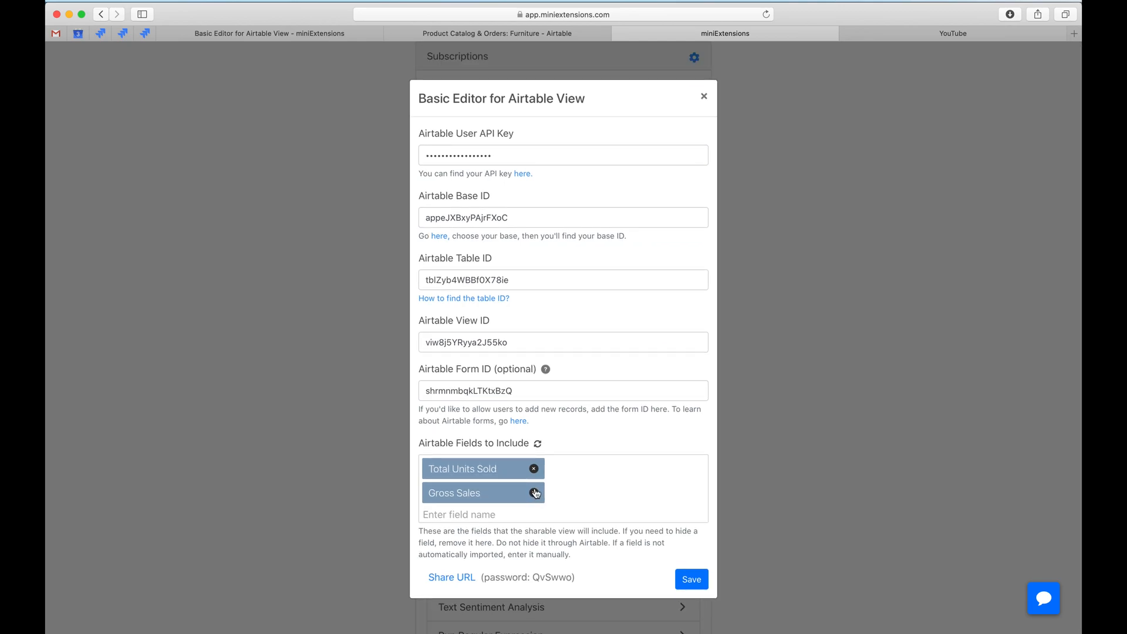
left_click(534, 492)
left_click(535, 484)
left_click(692, 552)
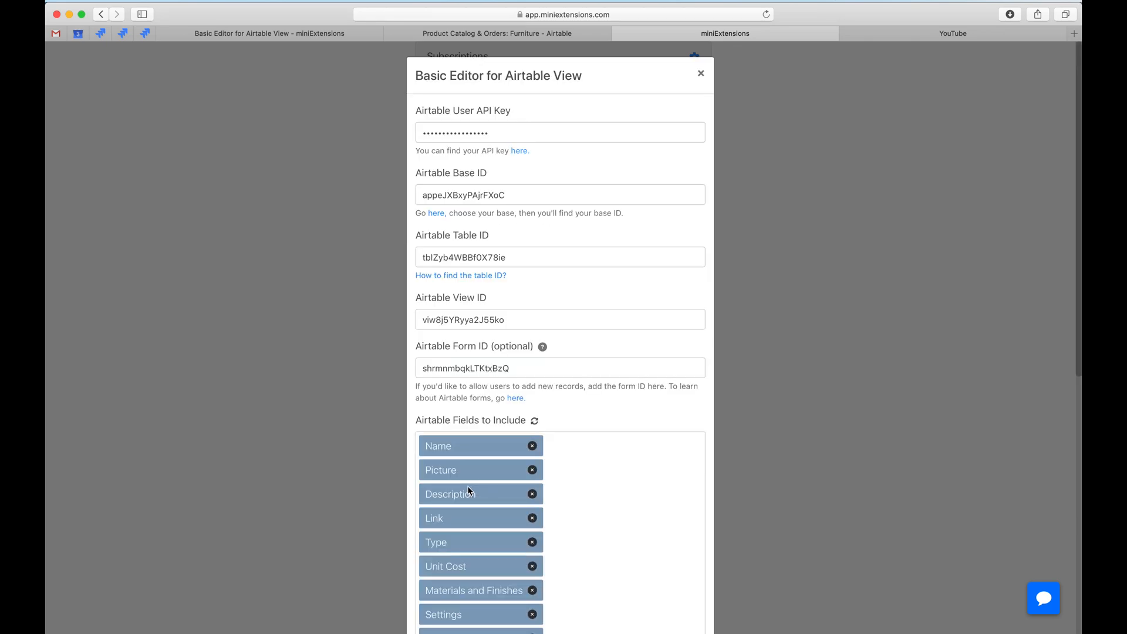
Remove Field 20 and Notes from the Airtable fields to include, and save the extension settings.
scroll(468, 489, "down", 10)
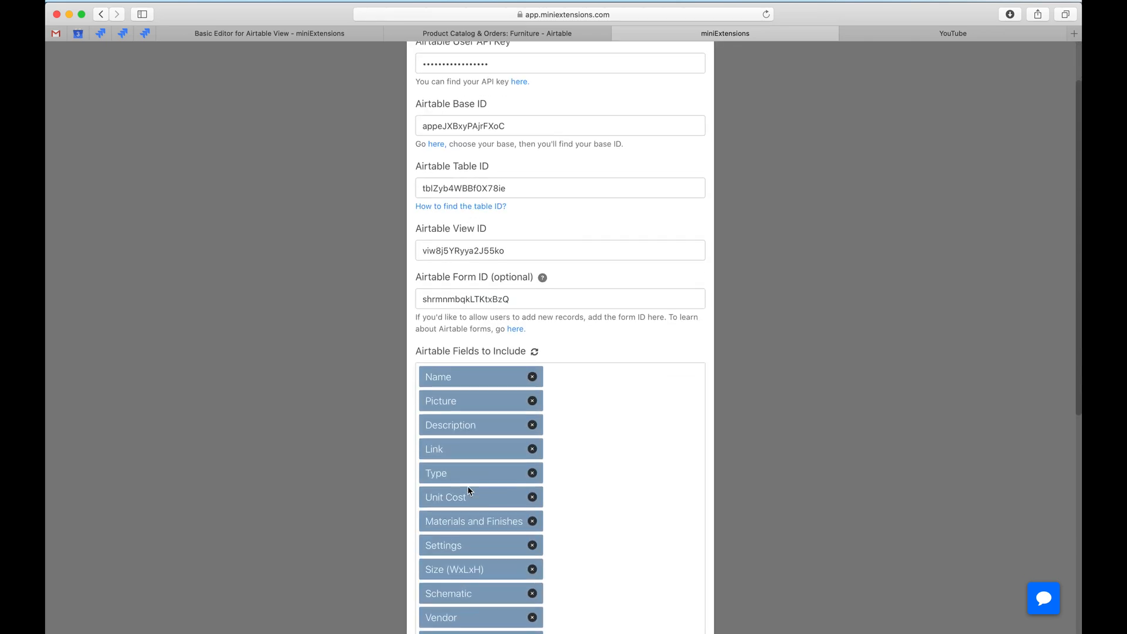
scroll(456, 587, "down", 3)
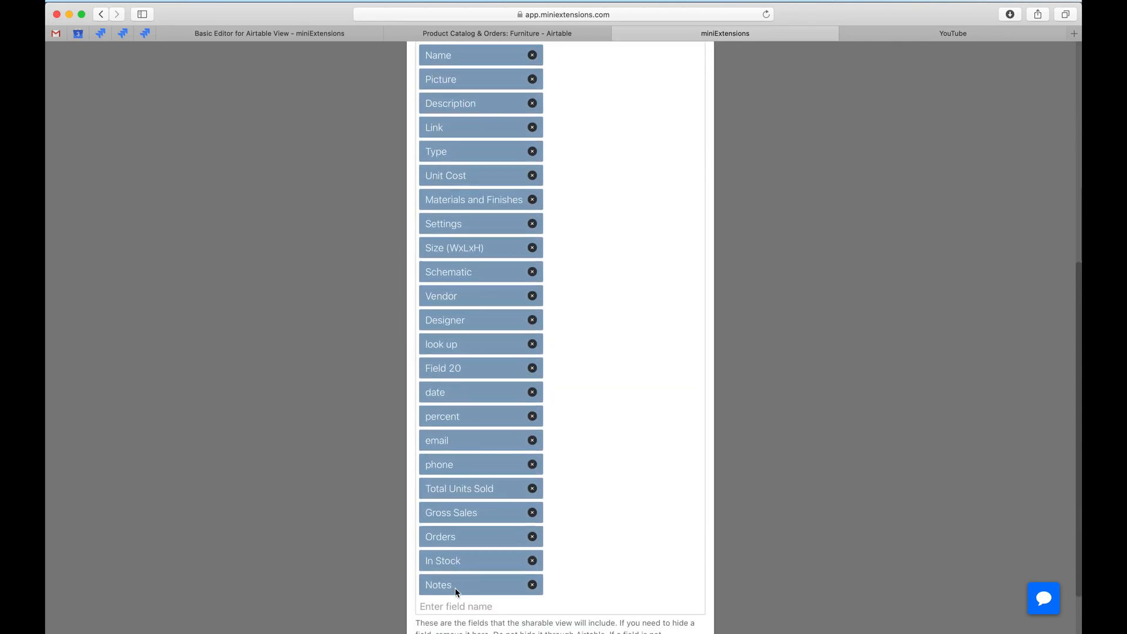
left_click(463, 535)
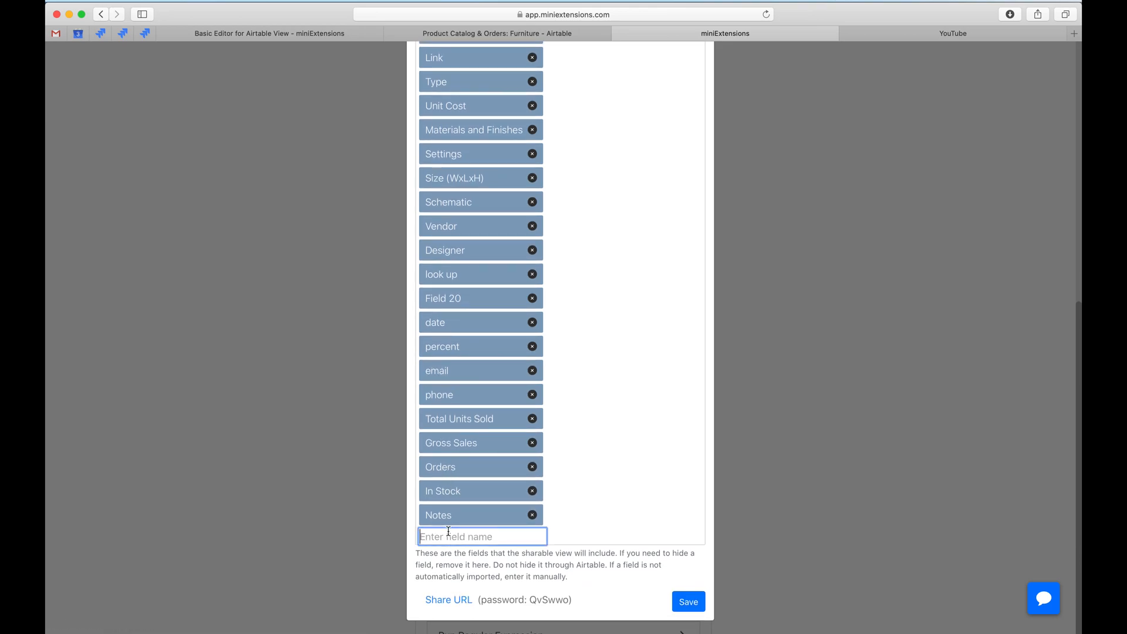
left_click(611, 435)
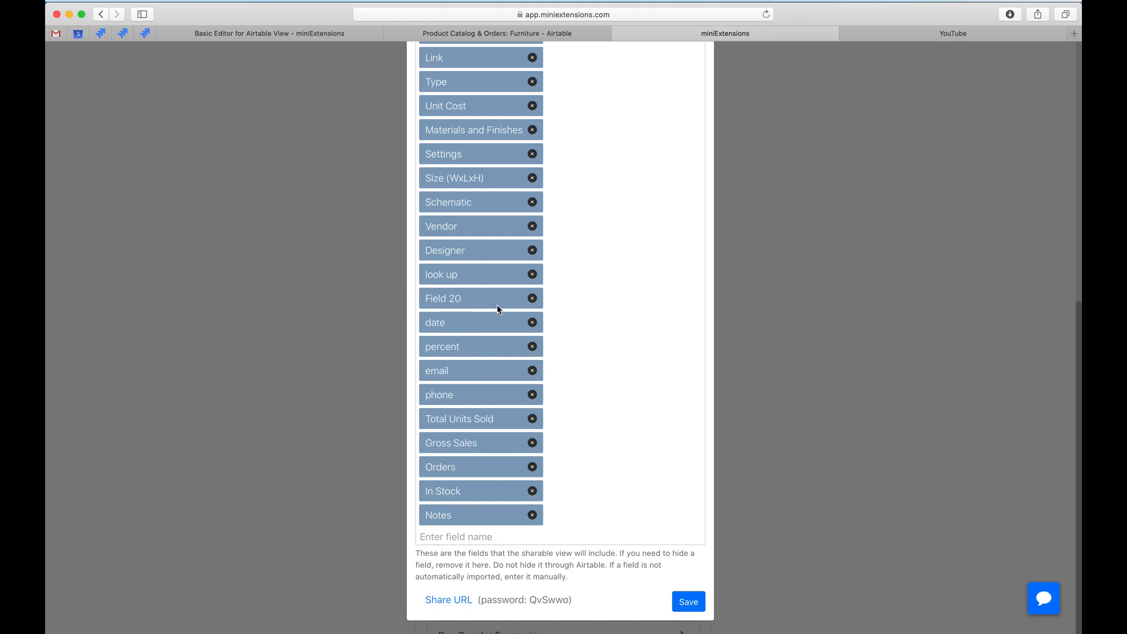
left_click(532, 299)
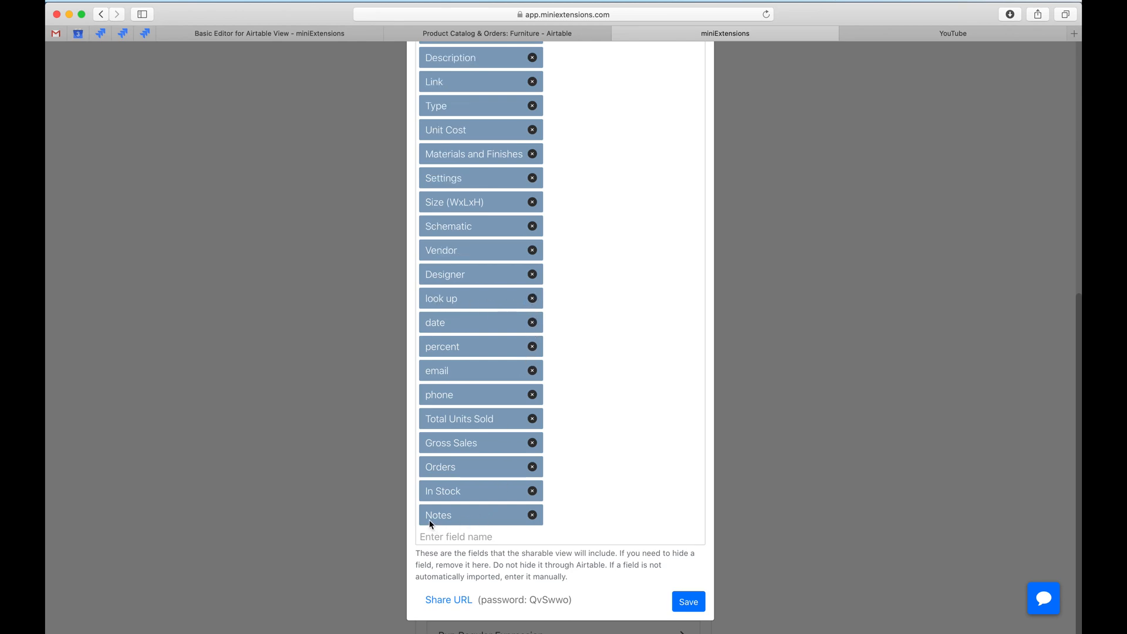
left_click(532, 515)
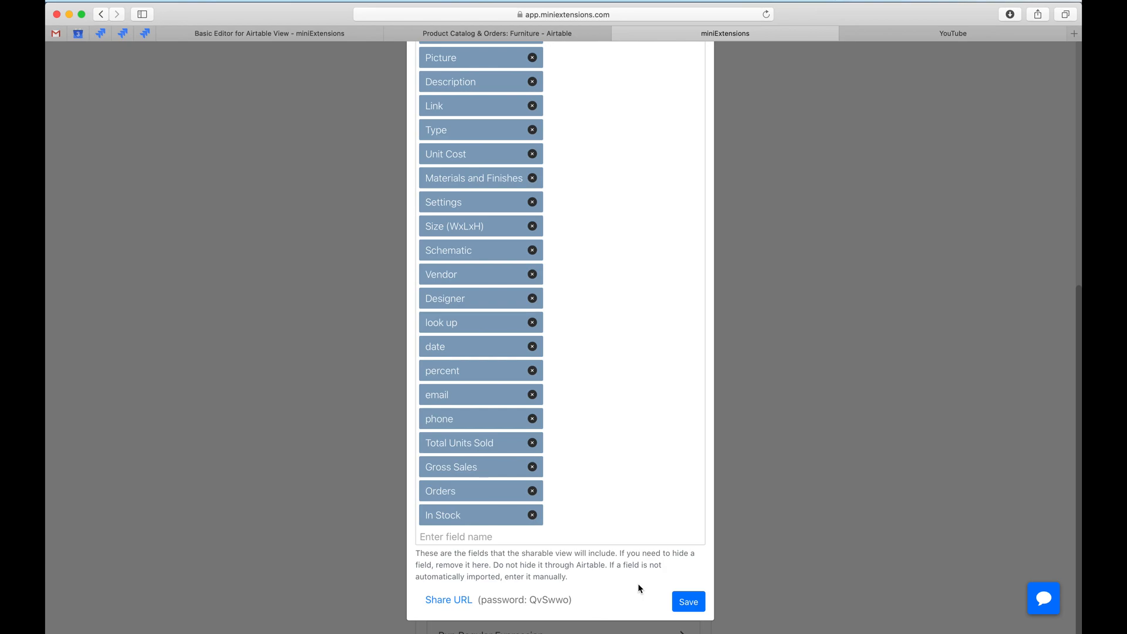
left_click(681, 598)
Open the extension's Share URL and dismiss the saved-password suggestions on the password page.
scroll(679, 597, "down", 10)
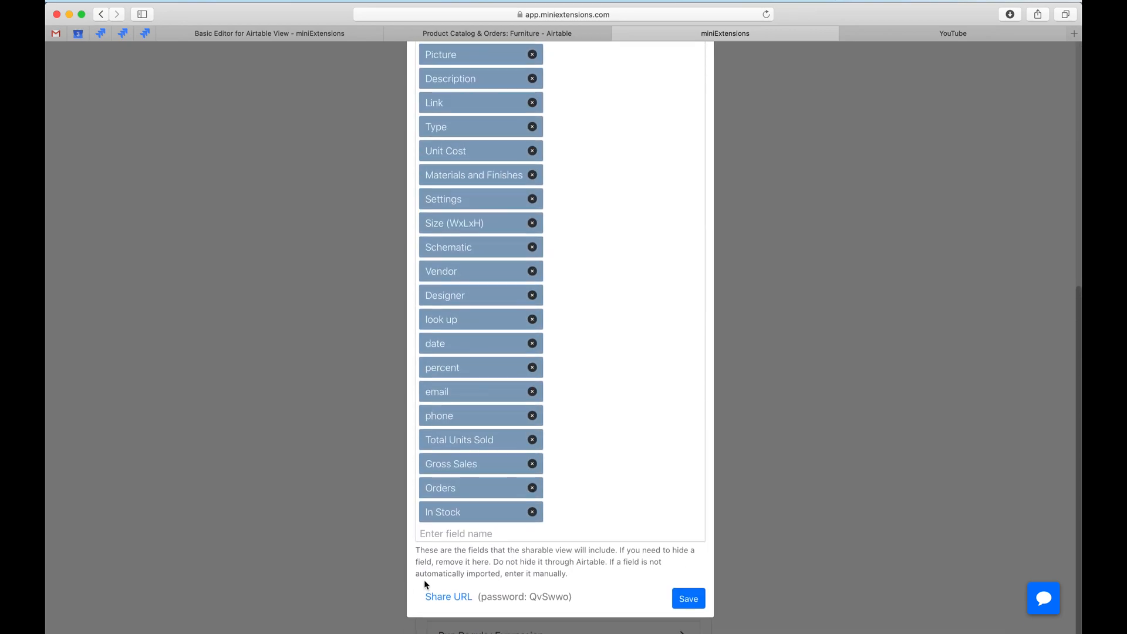
left_click(461, 605)
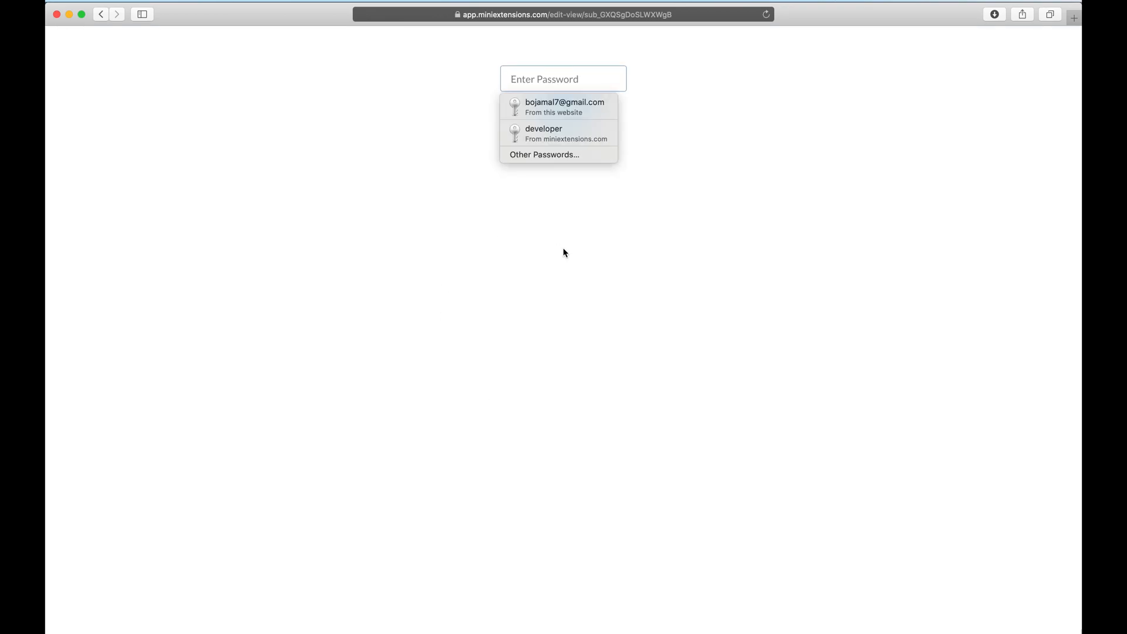
left_click(563, 253)
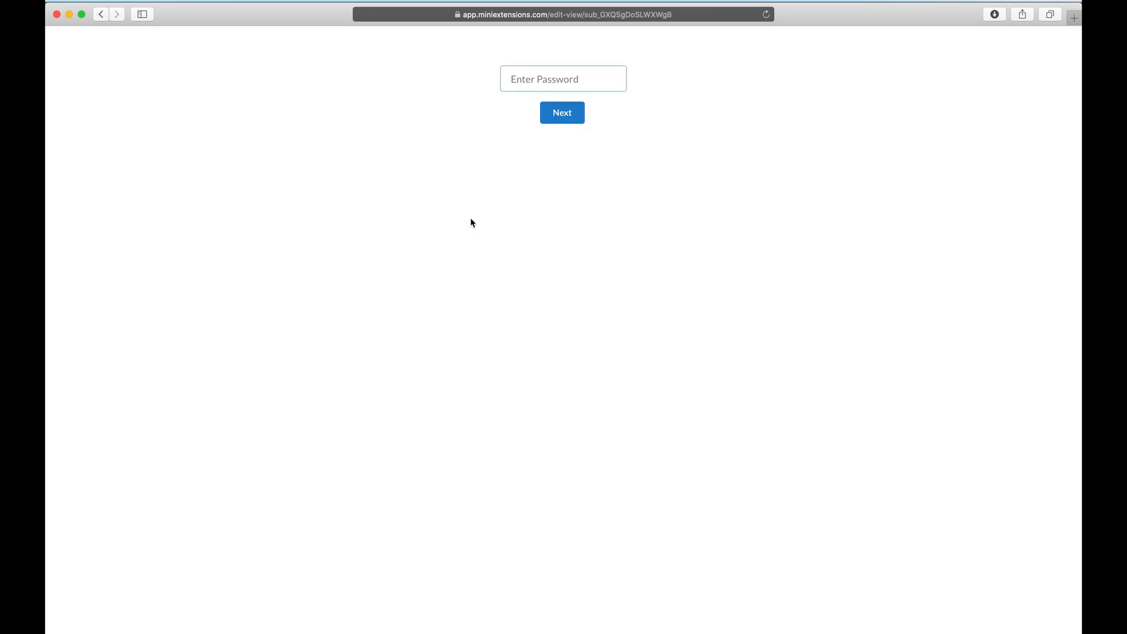
Copy the share password from the extension settings, unlock the shared editor with it, and accept saving it for this browser.
key("super+w")
double_click(555, 600)
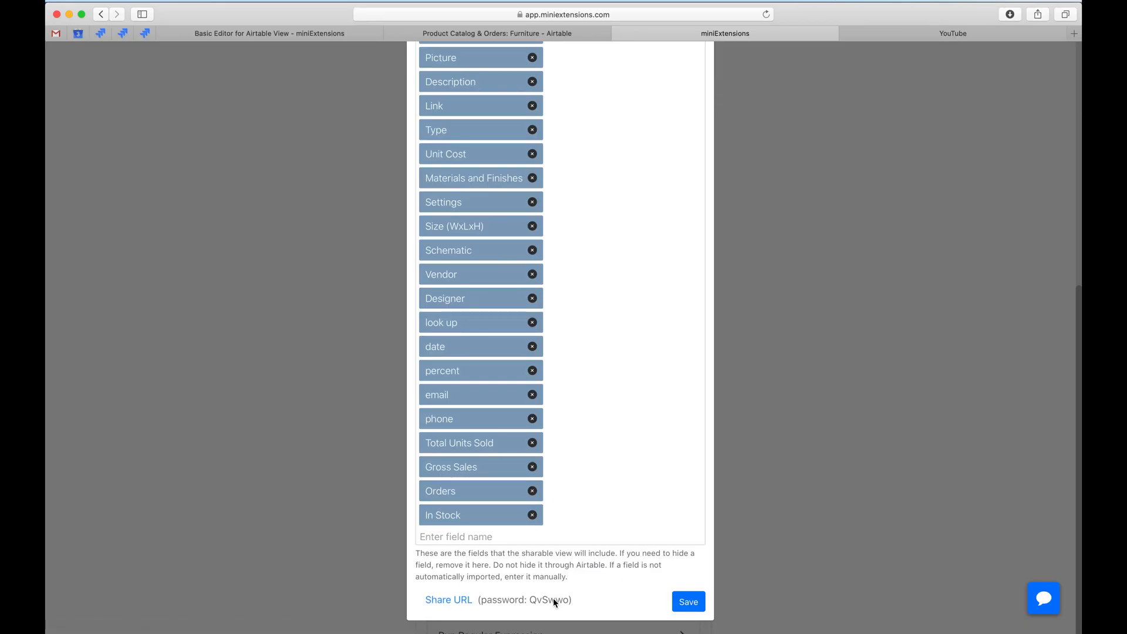
key("super+grave")
left_click(552, 79)
key("super+v")
left_click(563, 113)
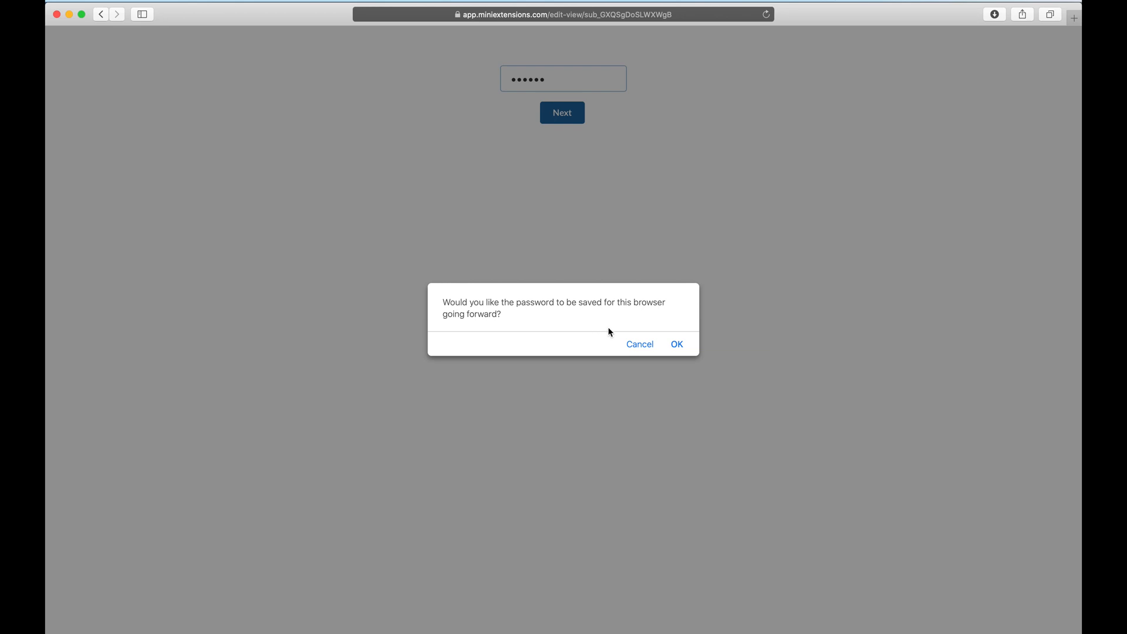
left_click(677, 345)
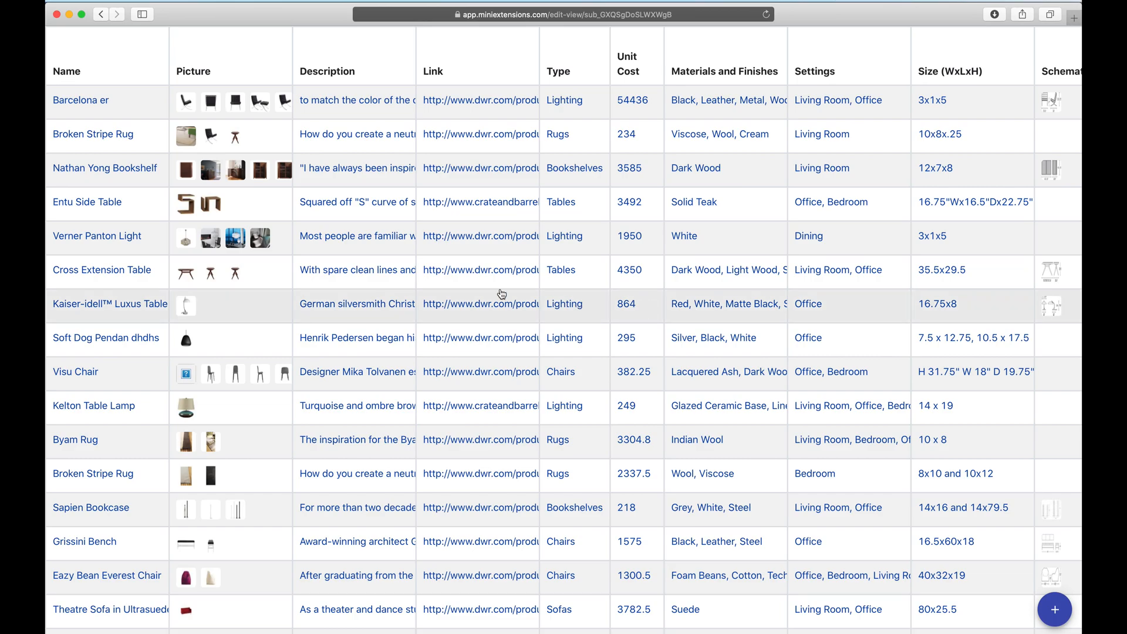
Change the name of the first record, "Barcelona er", to "Barcelona" and save it.
left_click(89, 101)
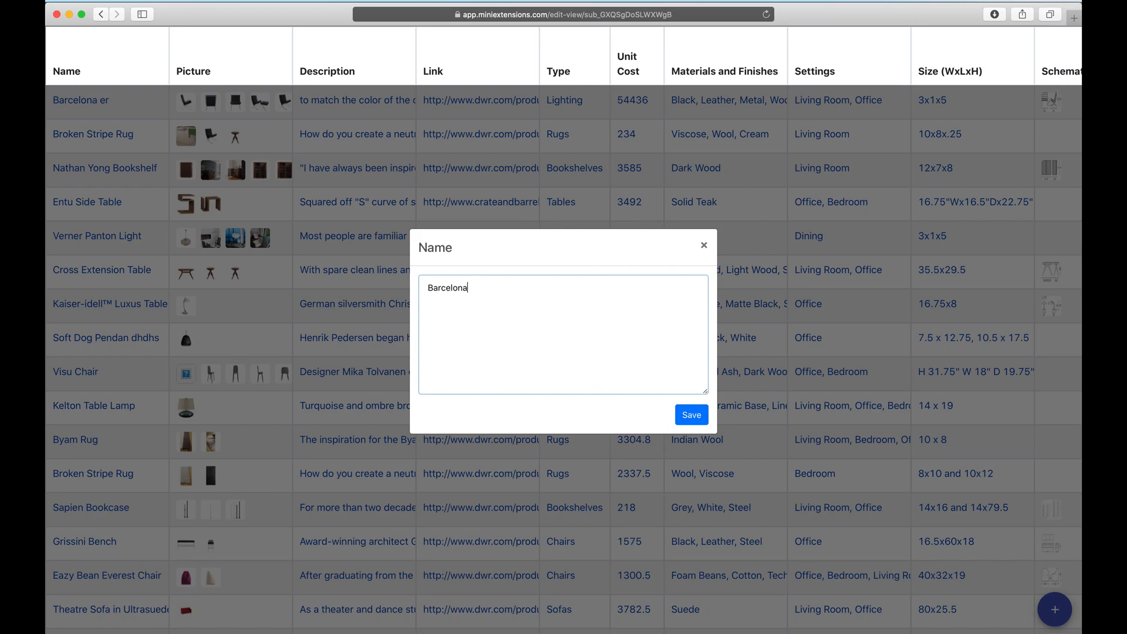
left_click(693, 416)
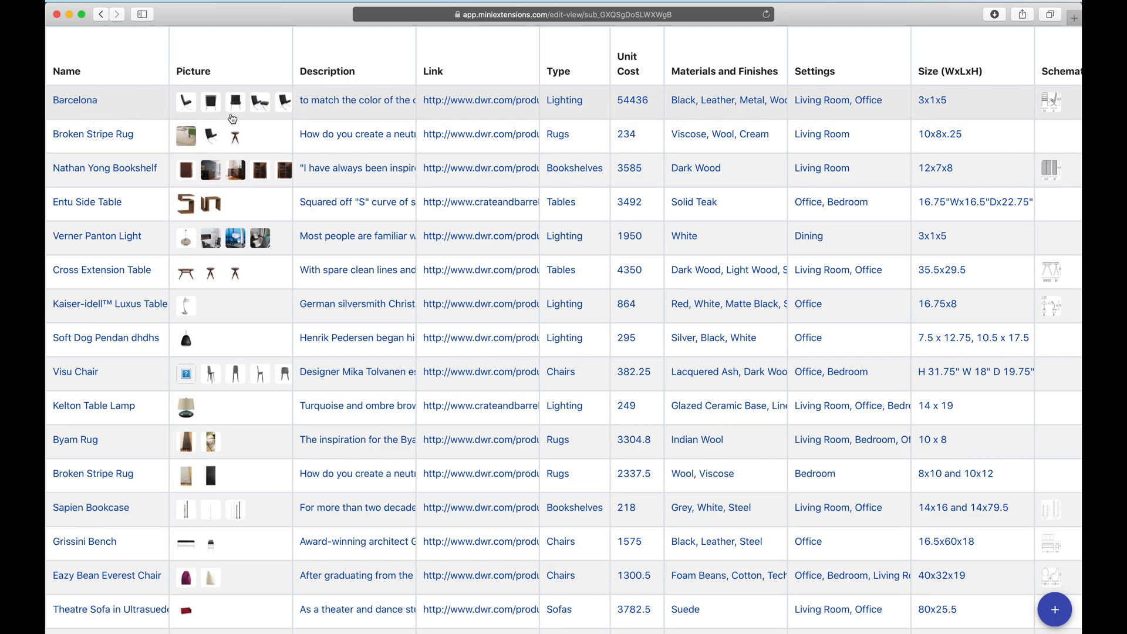
Open the Barcelona record's Picture attachments and view the last blackchair4.png image at full size.
left_click(232, 112)
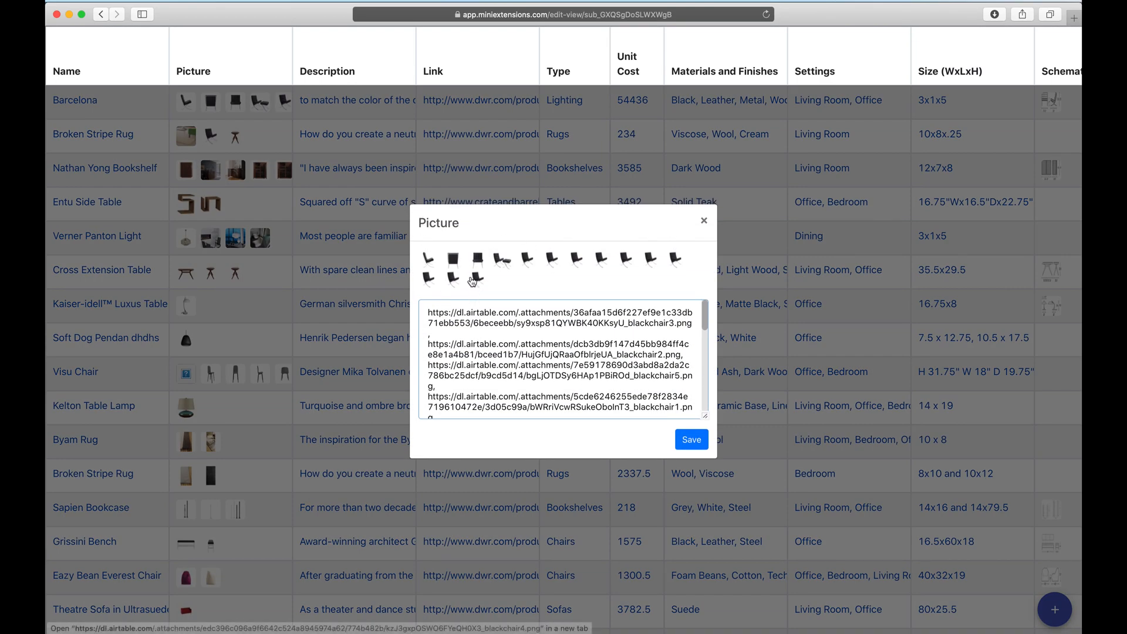
left_click(476, 279)
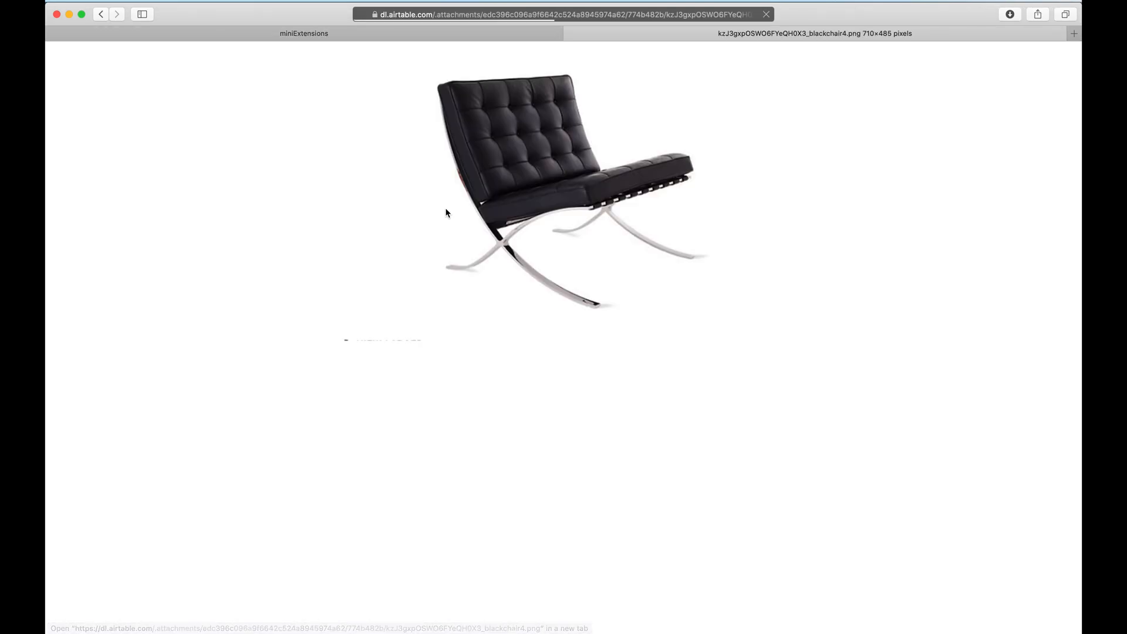
Close the full-size chair image, review the end of Barcelona's attachment URL list, and dismiss the Picture editor.
key("super+w")
scroll(537, 396, "down", 5)
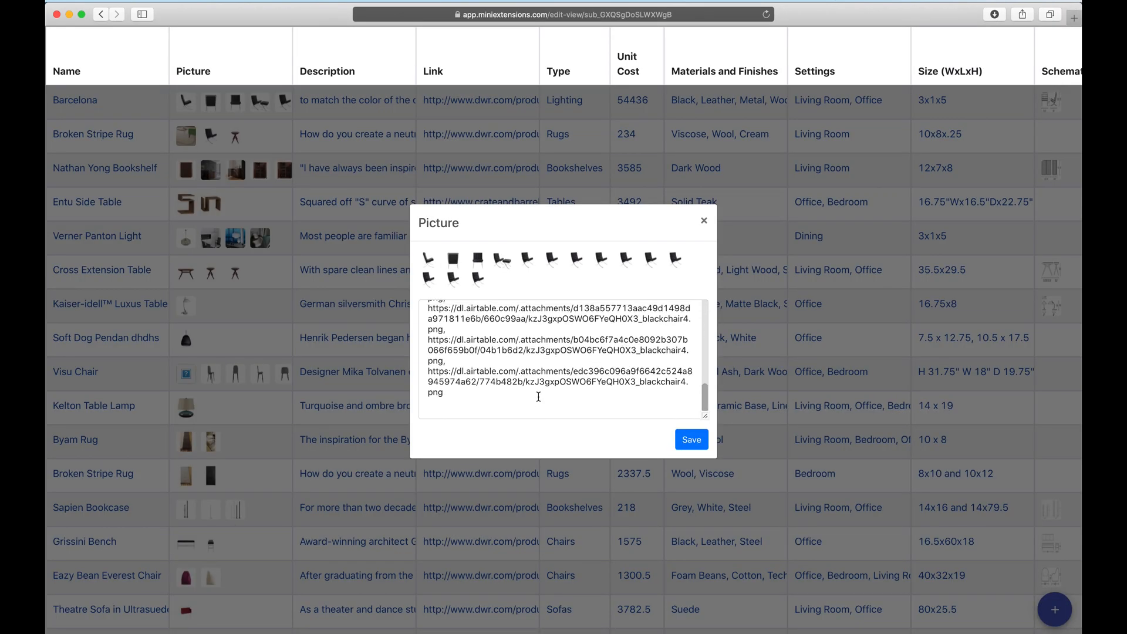
left_click(272, 258)
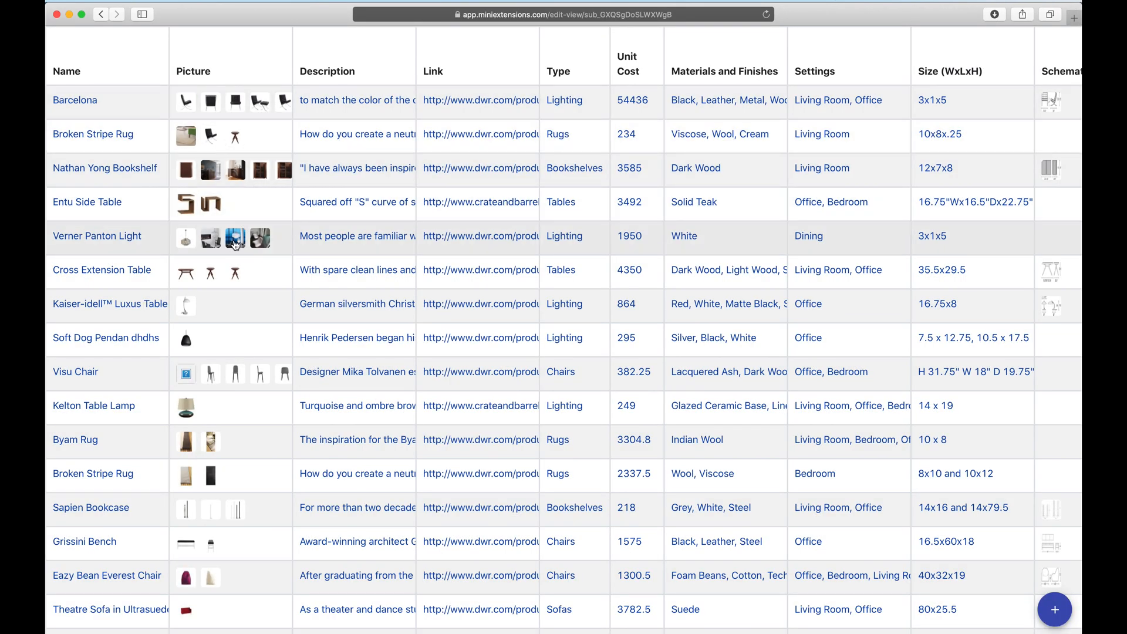
Open the third picture of the Verner Panton Light record at full size, copy its image URL, and close the image.
left_click(235, 244)
left_click(479, 265)
left_click(677, 17)
key("super+w")
Append the copied pantonlight1.png URL to the second record's (Broken Stripe Rug) Picture attachments, save, and check the updated list.
left_click(241, 131)
left_click(271, 141)
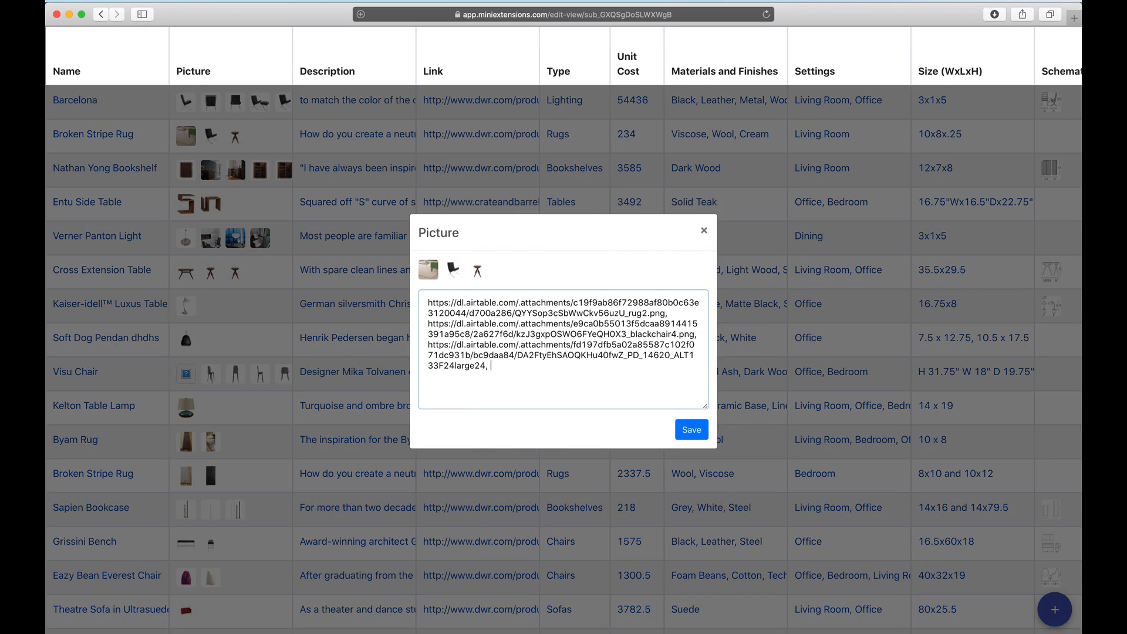
key("super+v")
left_click(691, 429)
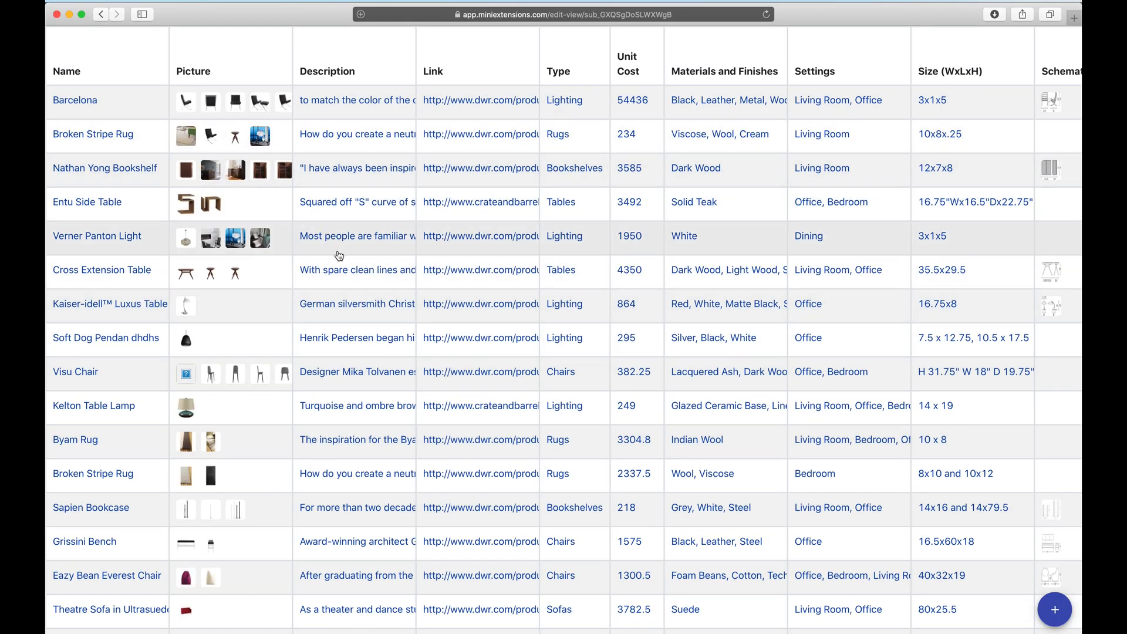
left_click(232, 131)
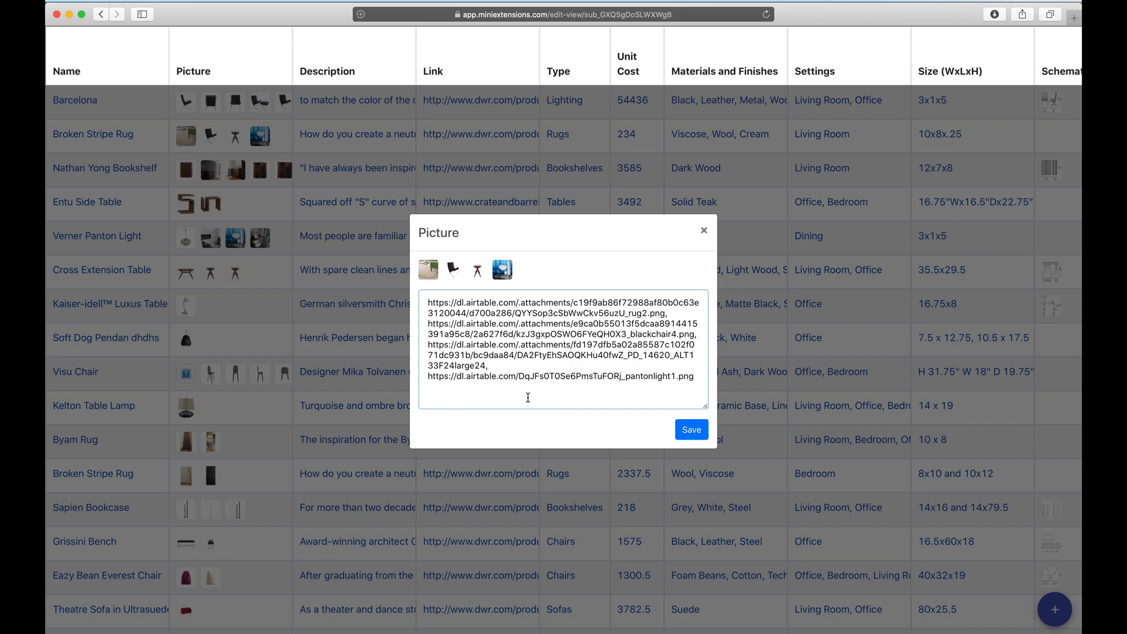
left_click(623, 141)
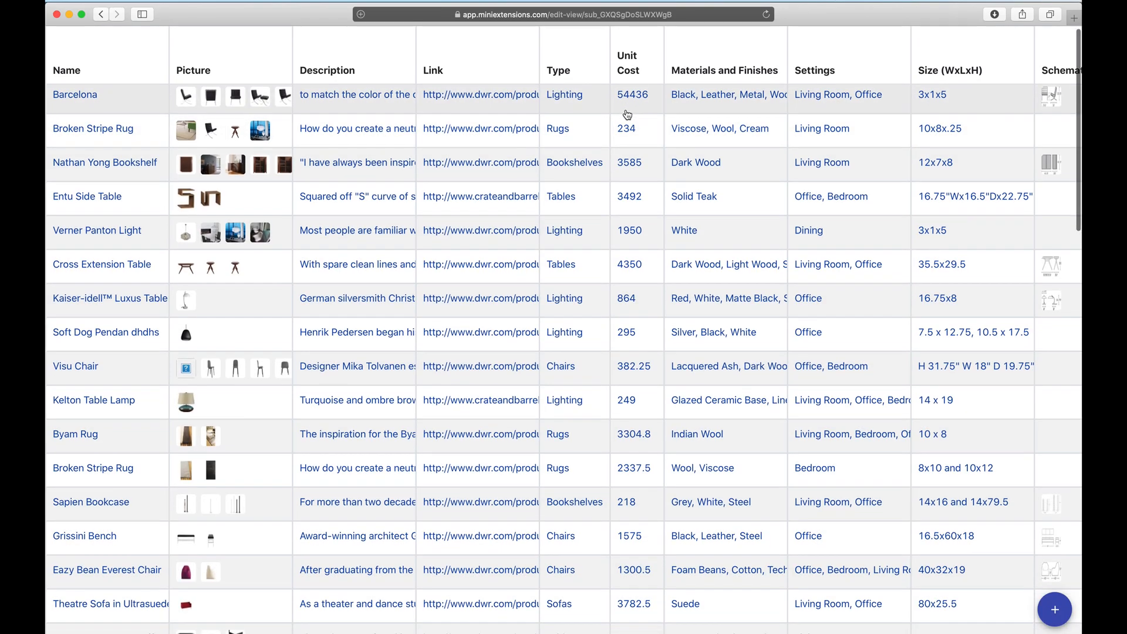
Set the Barcelona record's Unit Cost to 544 and save it.
left_click(640, 96)
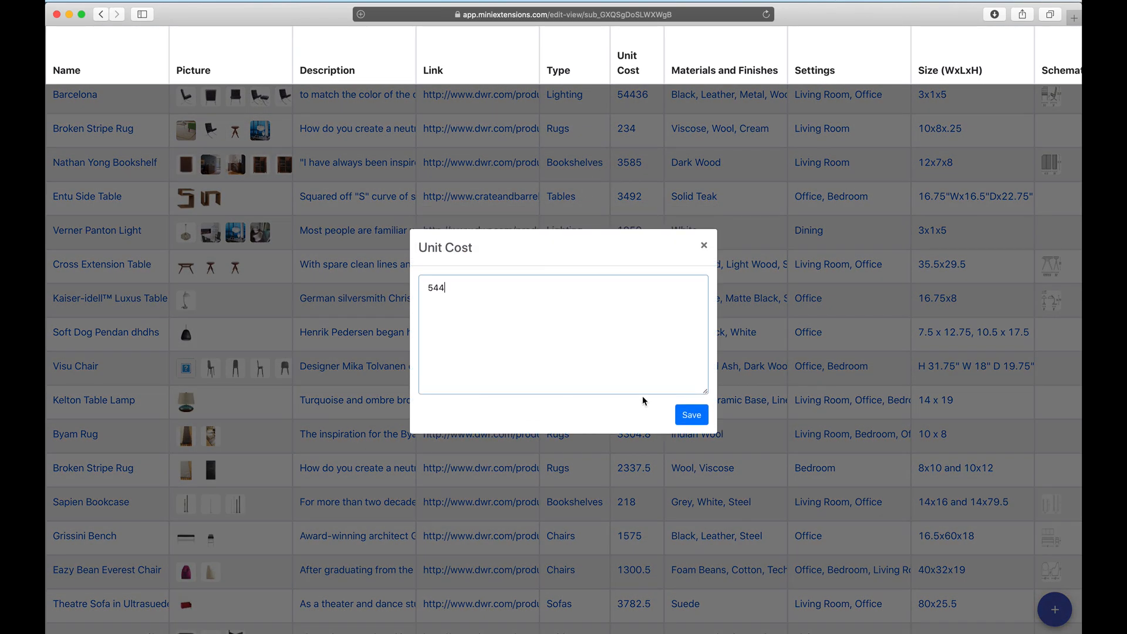
left_click(691, 414)
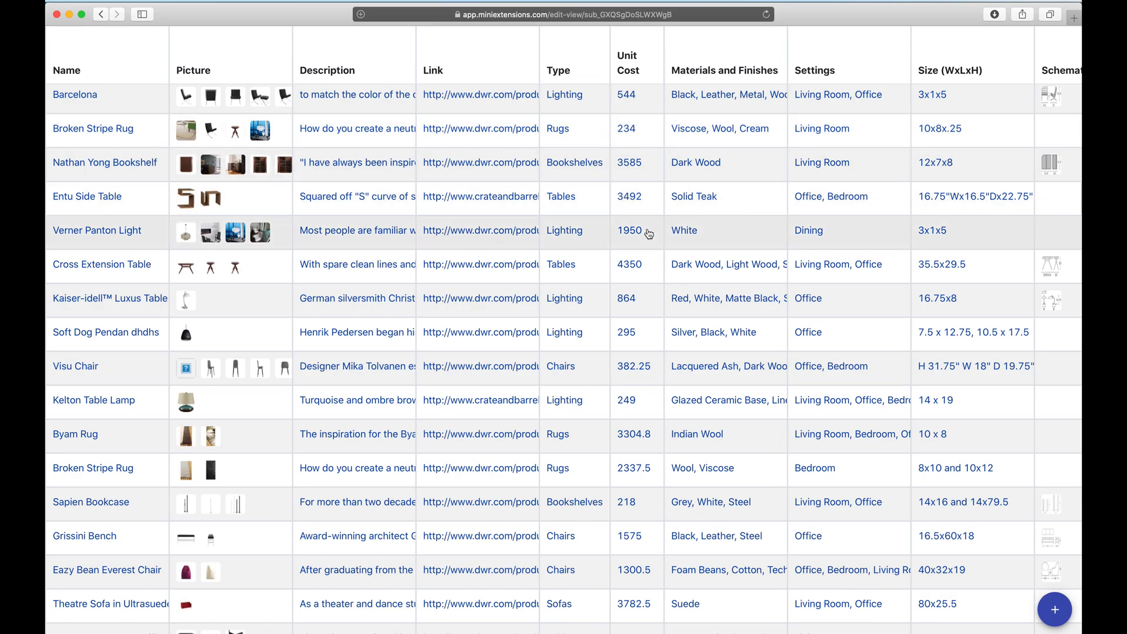
Copy "Dark Wood" from the Nathan Yong Bookshelf's Materials and Finishes, append it to Barcelona's comma-separated materials, and save.
scroll(648, 234, "right", 5)
left_click(625, 92)
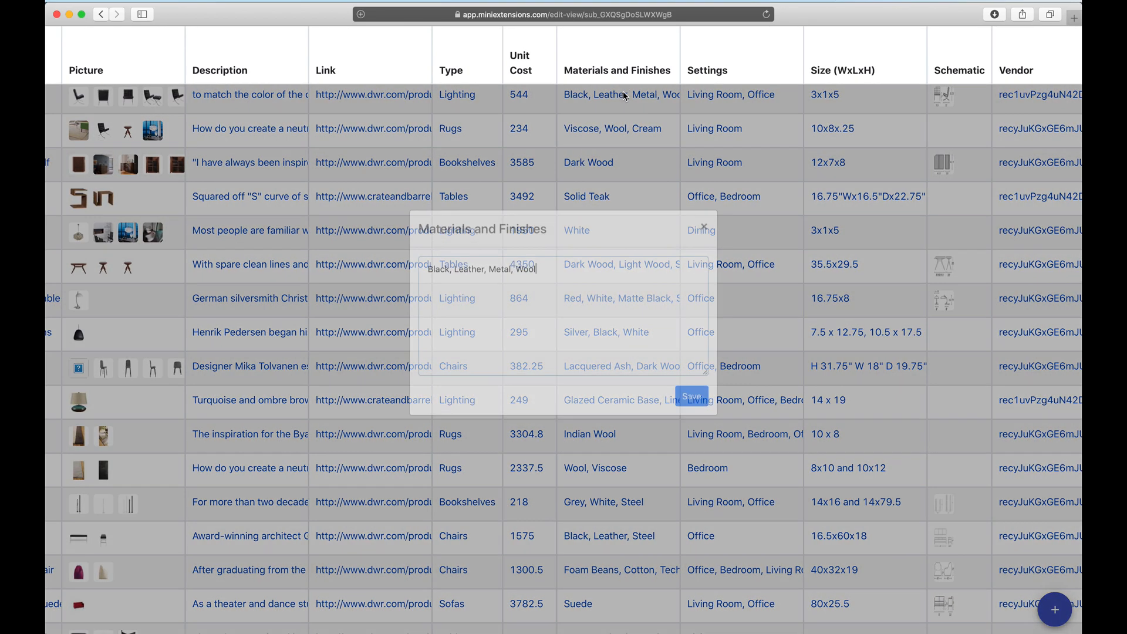
left_click(648, 201)
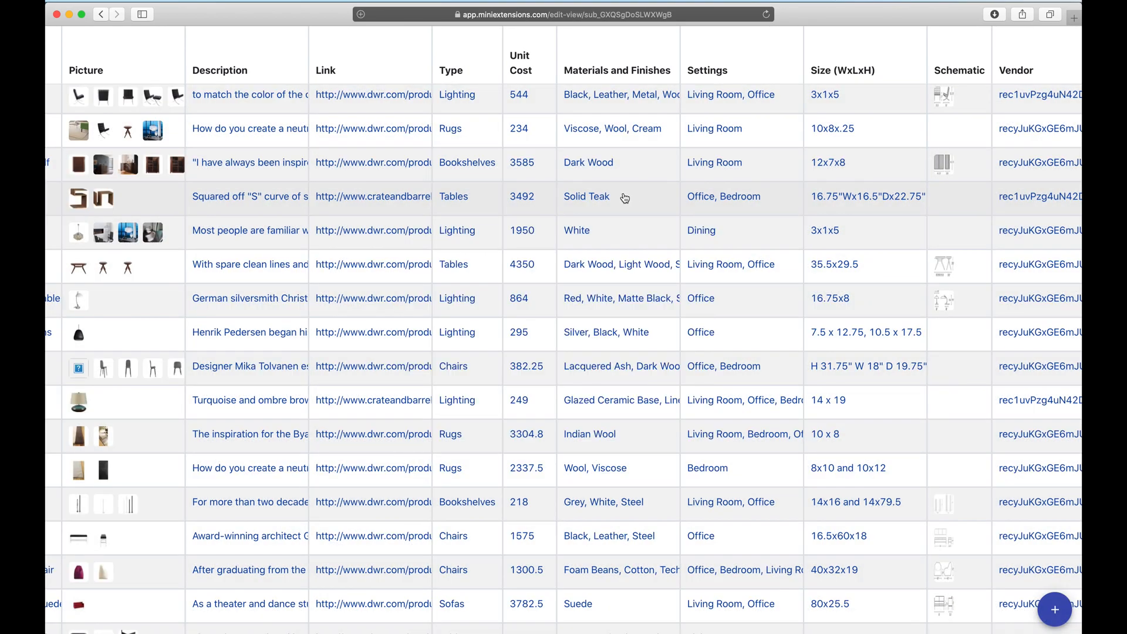
left_click(638, 174)
left_click_drag(576, 302, 634, 201)
left_click(634, 202)
left_click(630, 105)
type(", Satin Wood")
left_click(691, 415)
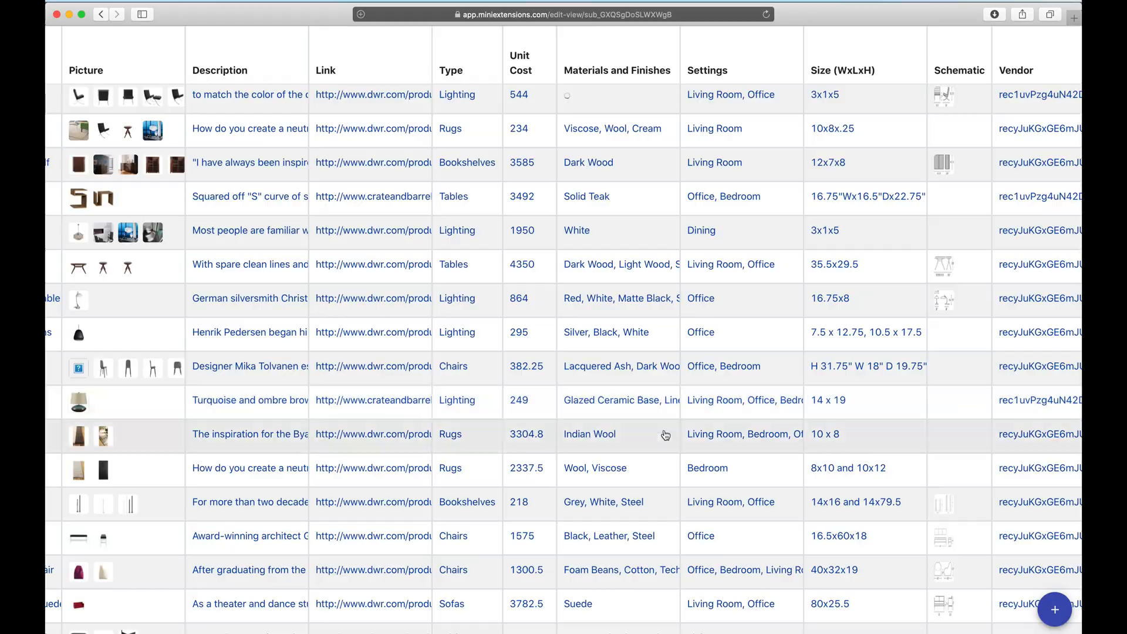
Switch to the Airtable Furniture table, open its Main View, and check the Barcelona record's Materials and Finishes.
key("super+w")
left_click(558, 34)
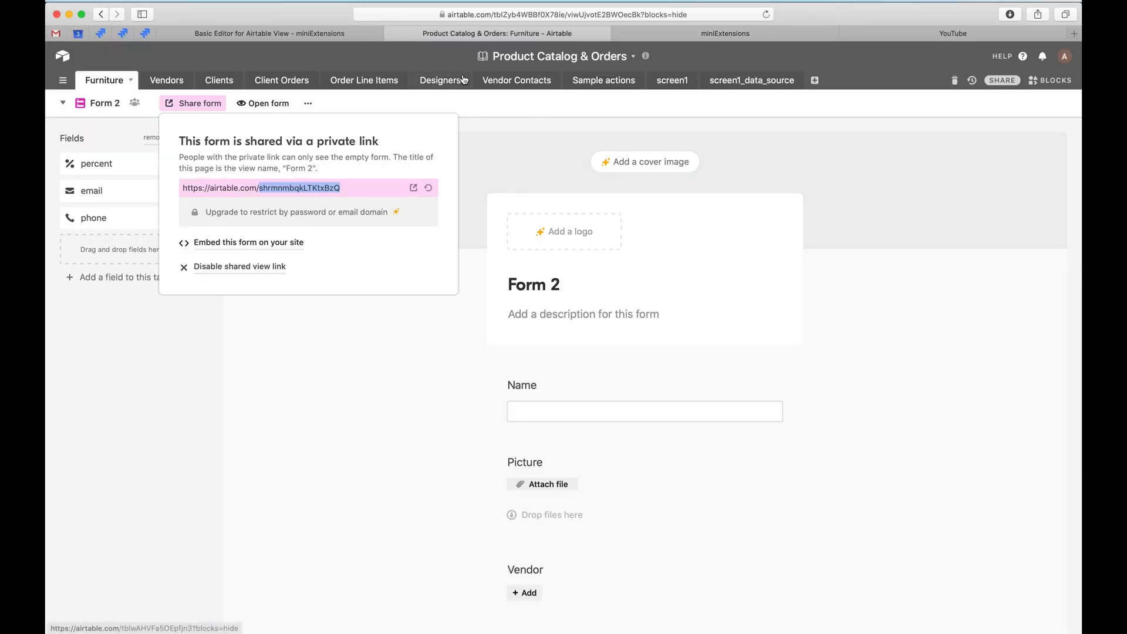
left_click(114, 109)
left_click(126, 134)
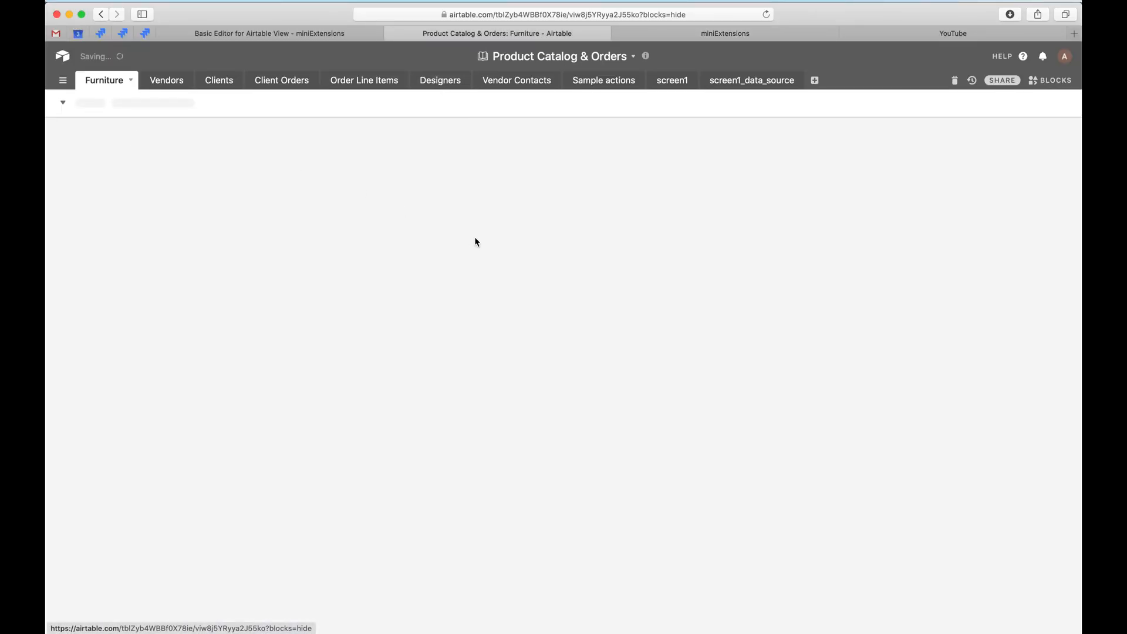
scroll(512, 175, "right", 10)
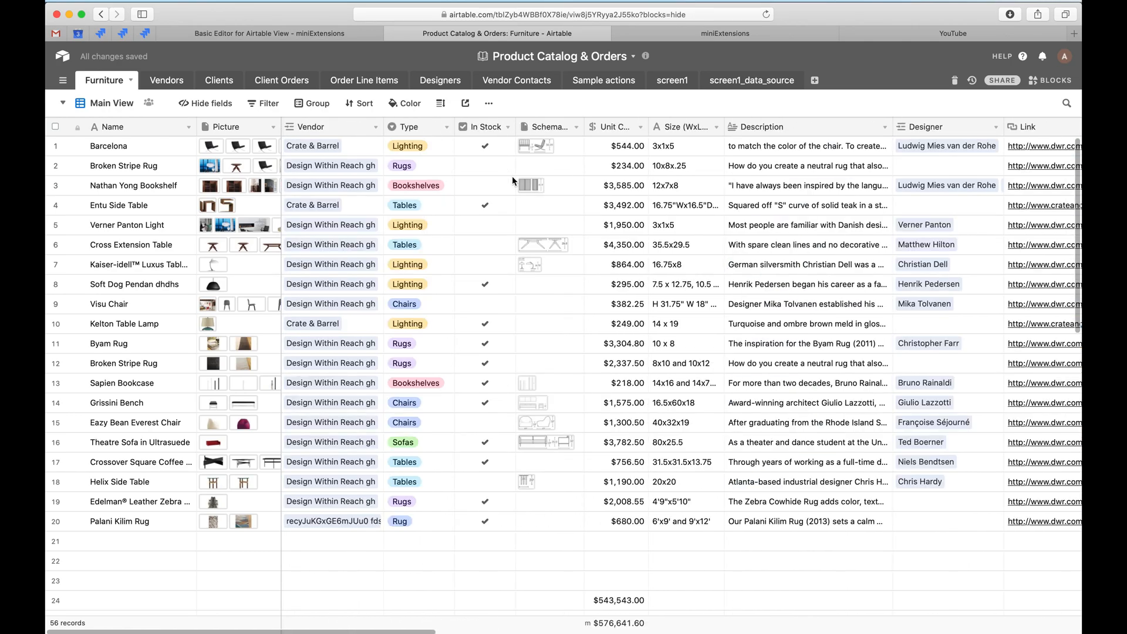
left_click(833, 146)
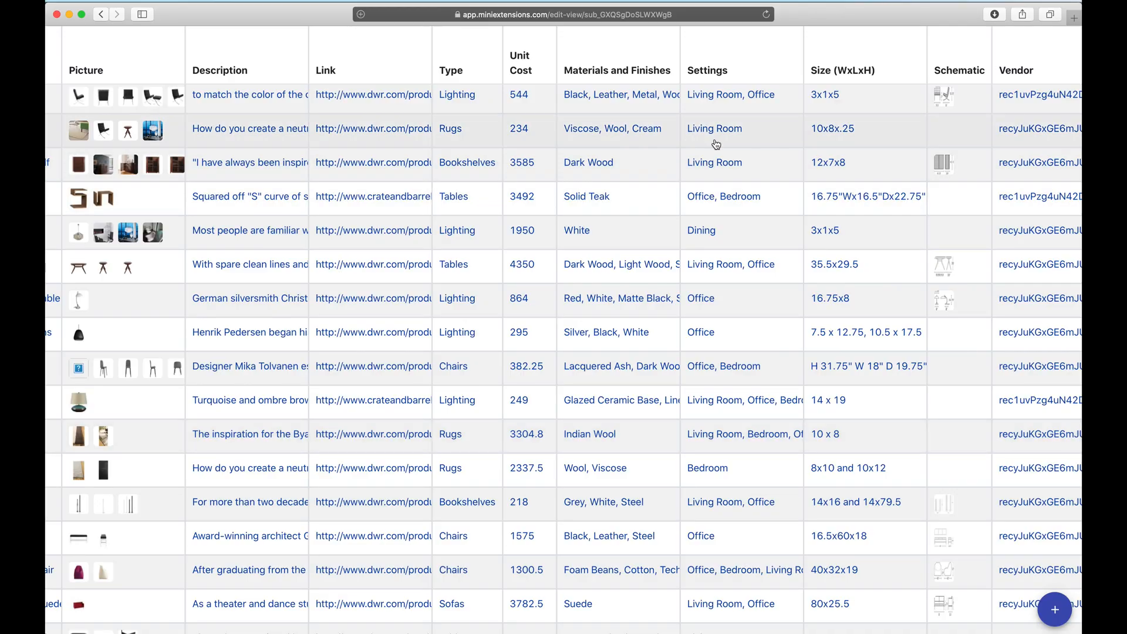
Return to the shared editor and open the Barcelona record's Vendor value for editing.
scroll(712, 143, "right", 5)
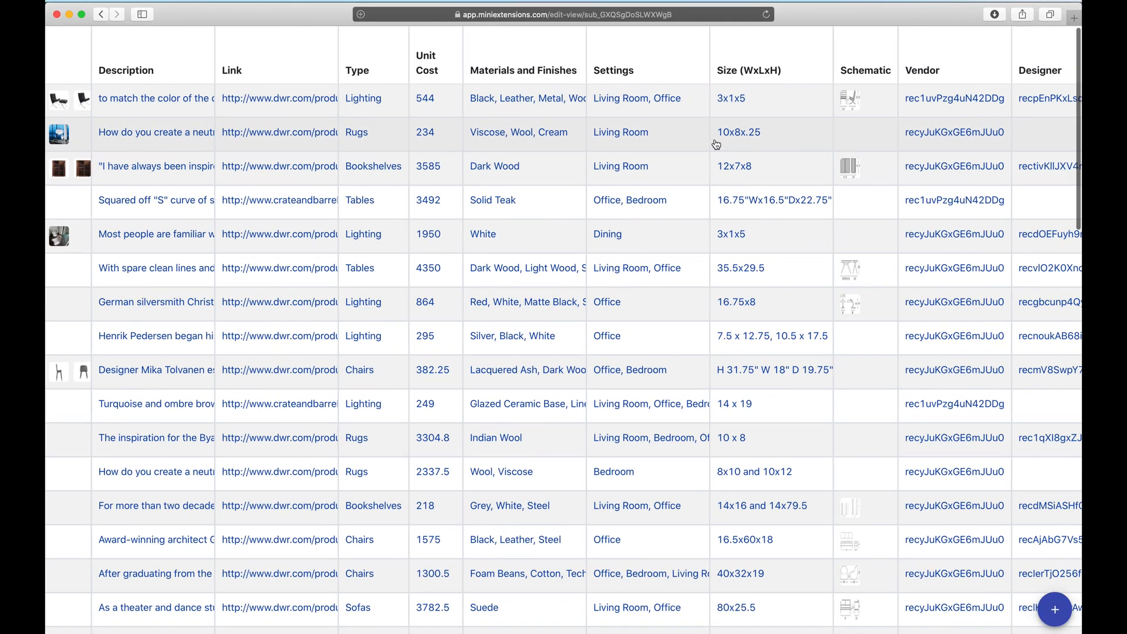
scroll(716, 145, "right", 8)
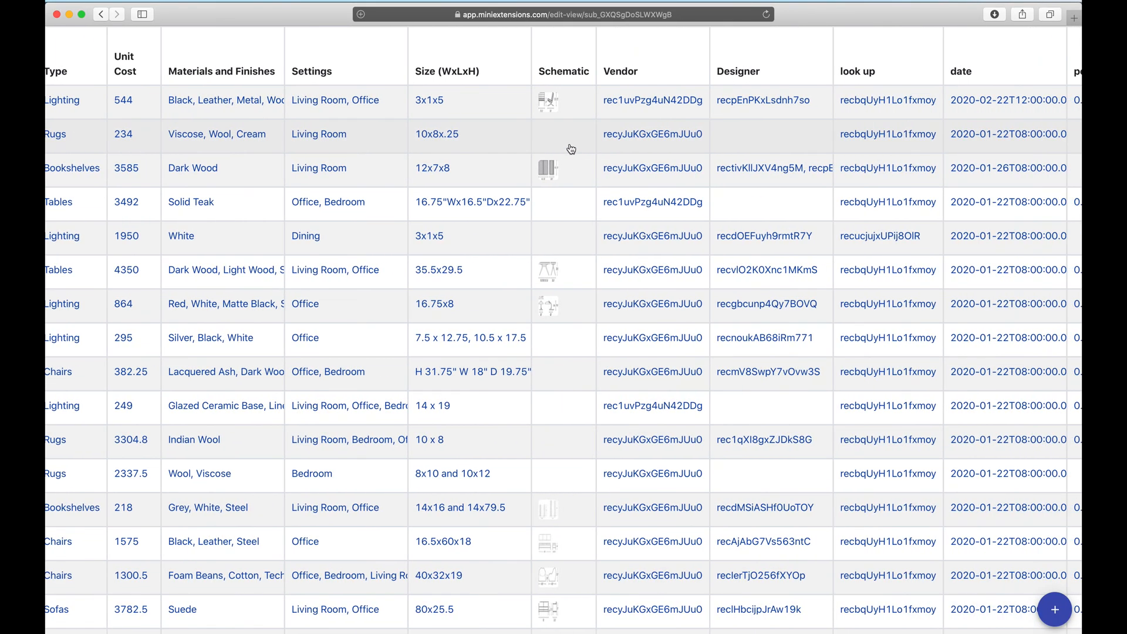
scroll(241, 291, "right", 10)
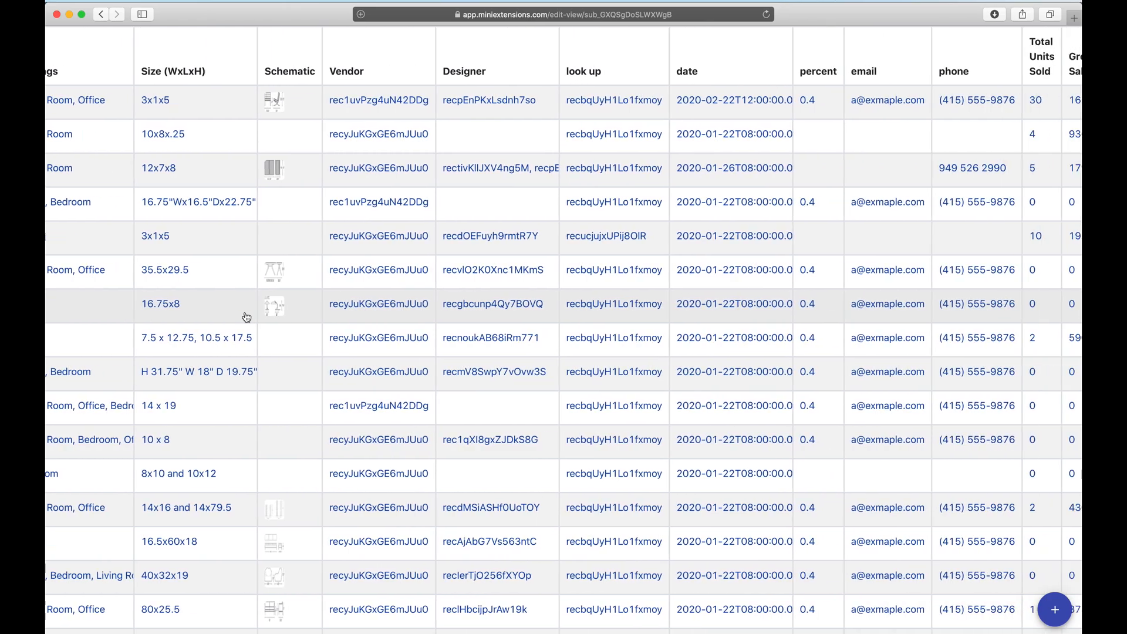
scroll(238, 351, "down", 1)
scroll(239, 351, "up", 1)
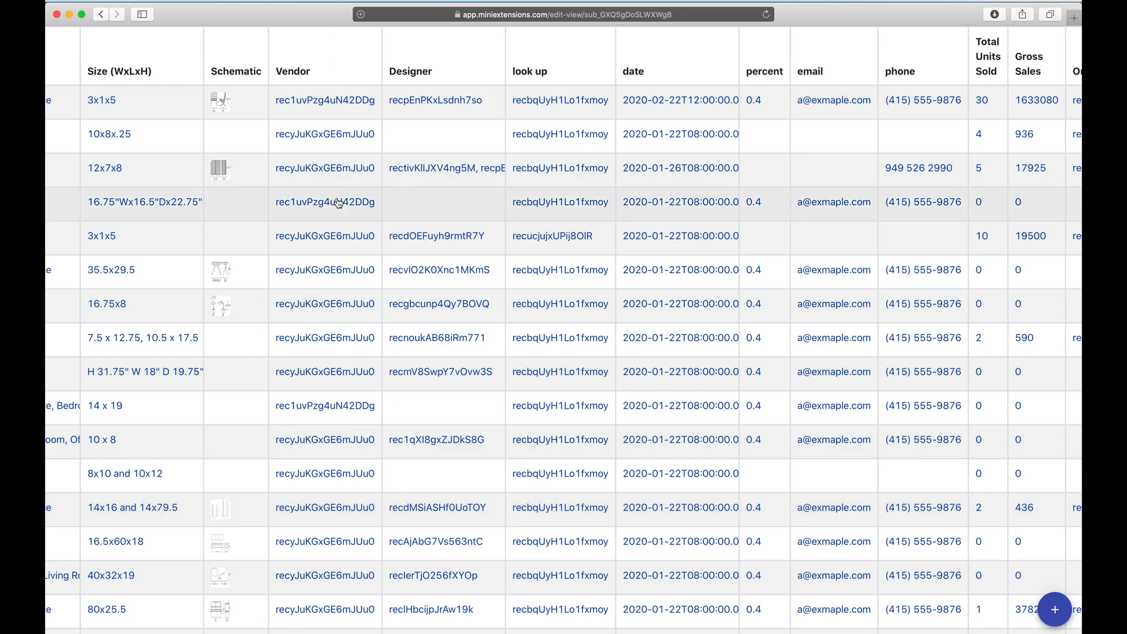
left_click(341, 103)
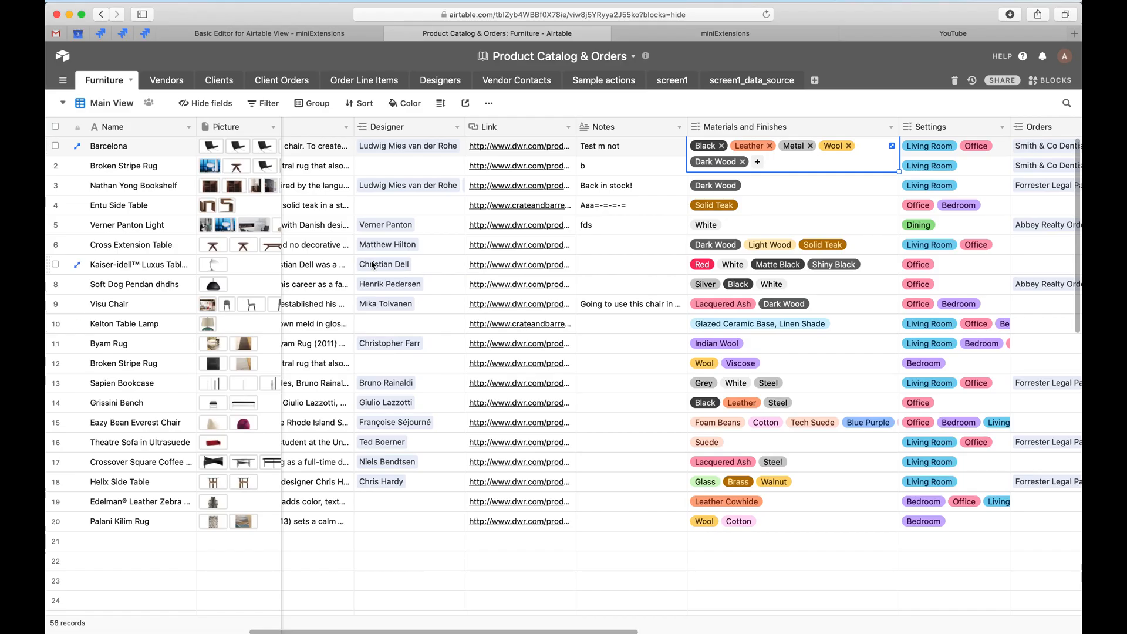
In Airtable's Main View, open the vendor record linked to Verner Panton Light and copy its name, "Design Within Reach gh".
scroll(332, 226, "left", 10)
left_click(332, 225)
left_click(317, 232)
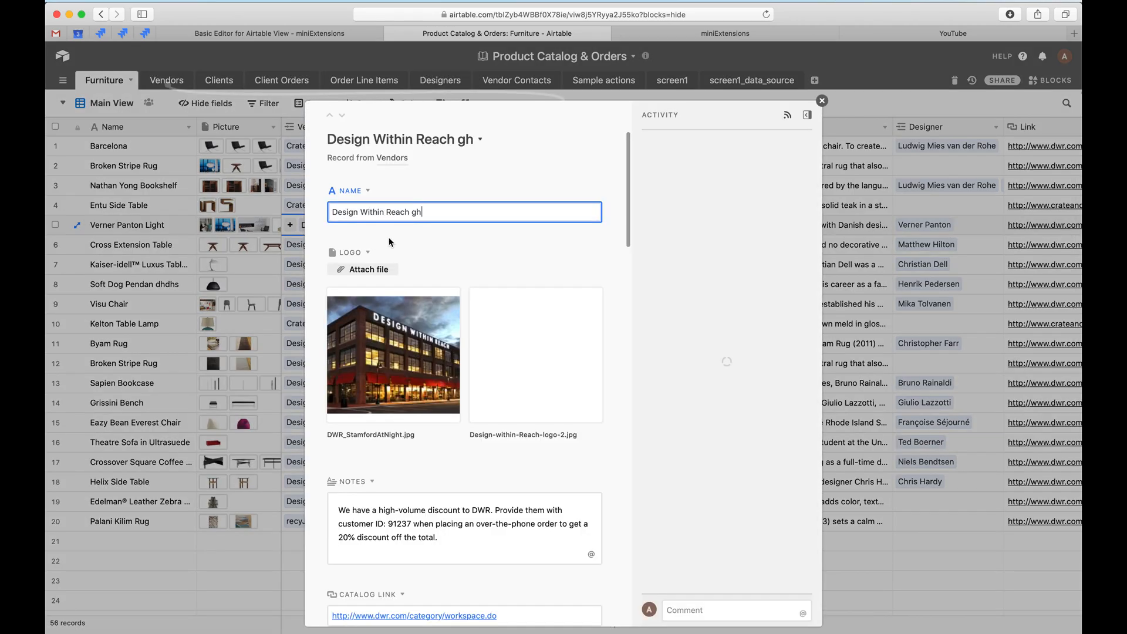
triple_click(428, 211)
key("ctrl+c")
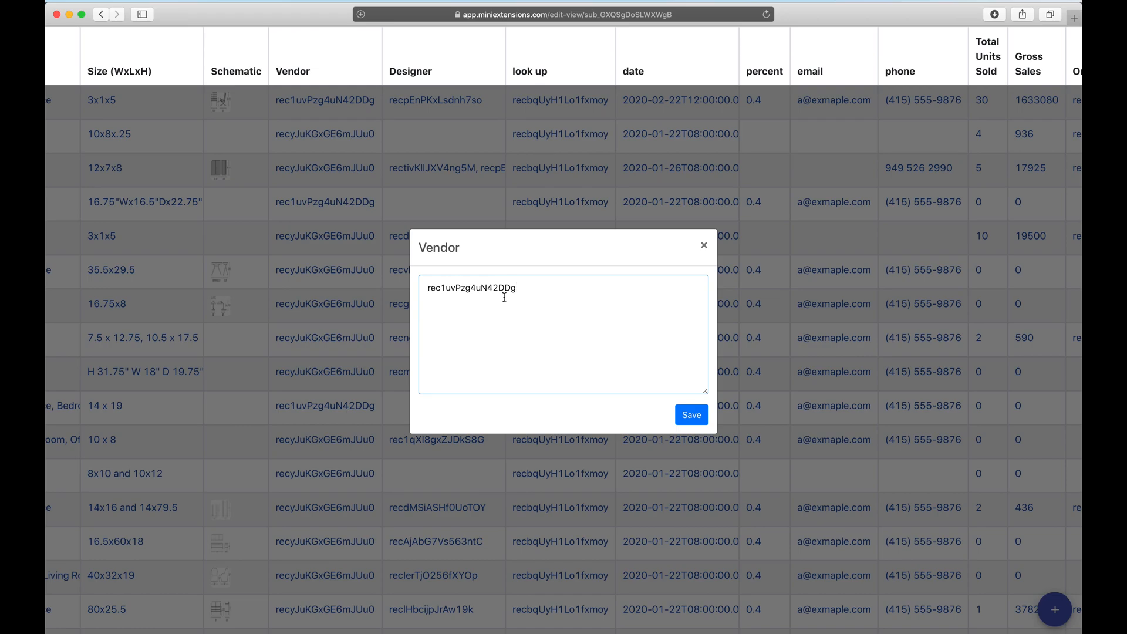
Replace Barcelona's Vendor value in the shared editor with the copied vendor name and save it.
key("ctrl+a")
key("ctrl+v")
left_click(692, 414)
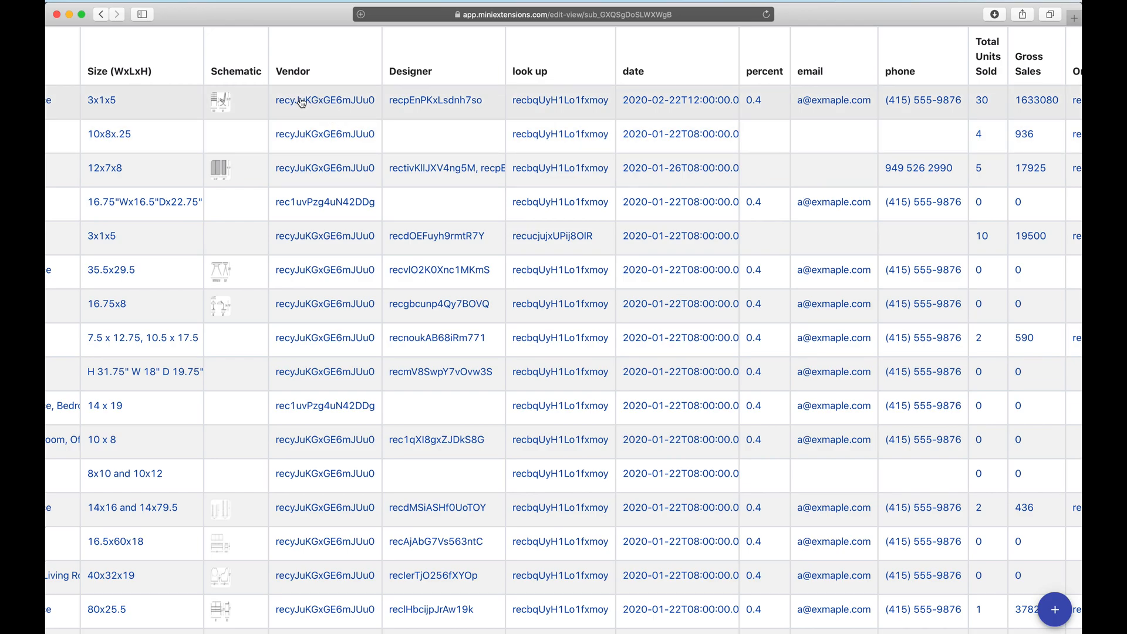
Set the third record's (Nathan Yong Bookshelf) date to 2020-01-22T08:00:00.000Z and save it.
scroll(575, 118, "right", 5)
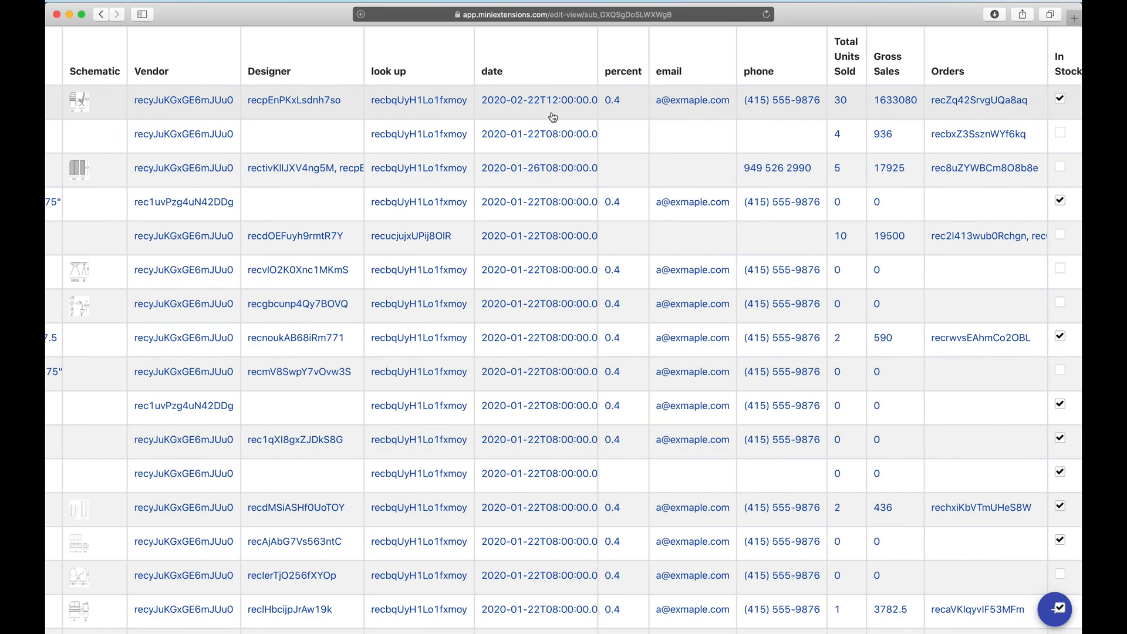
left_click(533, 182)
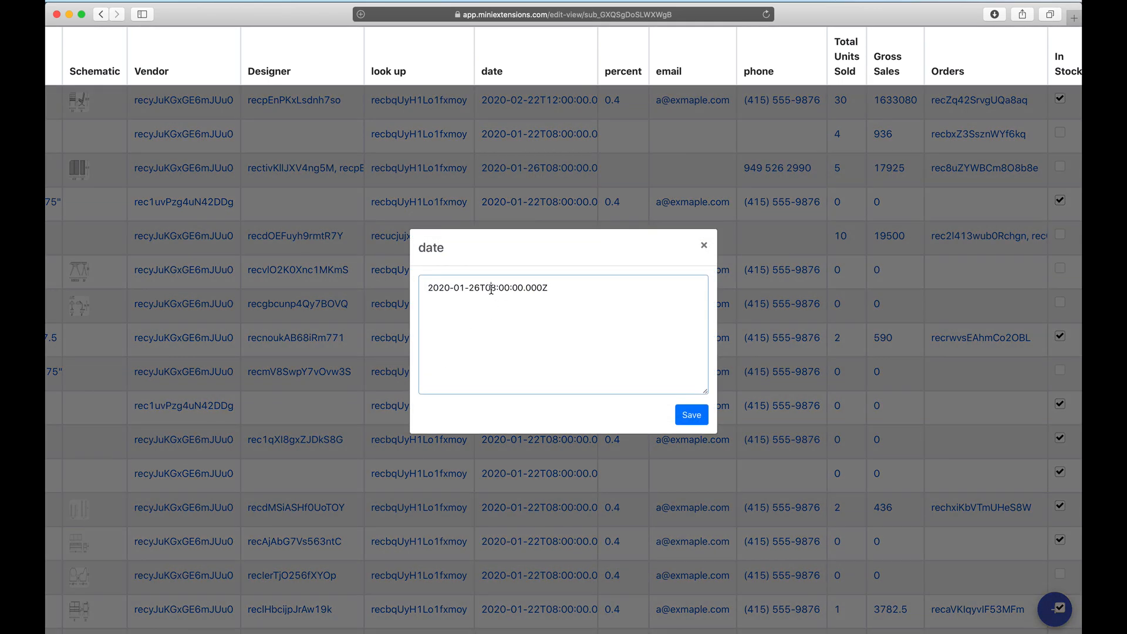
left_click_drag(507, 287, 522, 289)
left_click(517, 291)
left_click(481, 288)
key("BackSpace")
type("2")
left_click(691, 415)
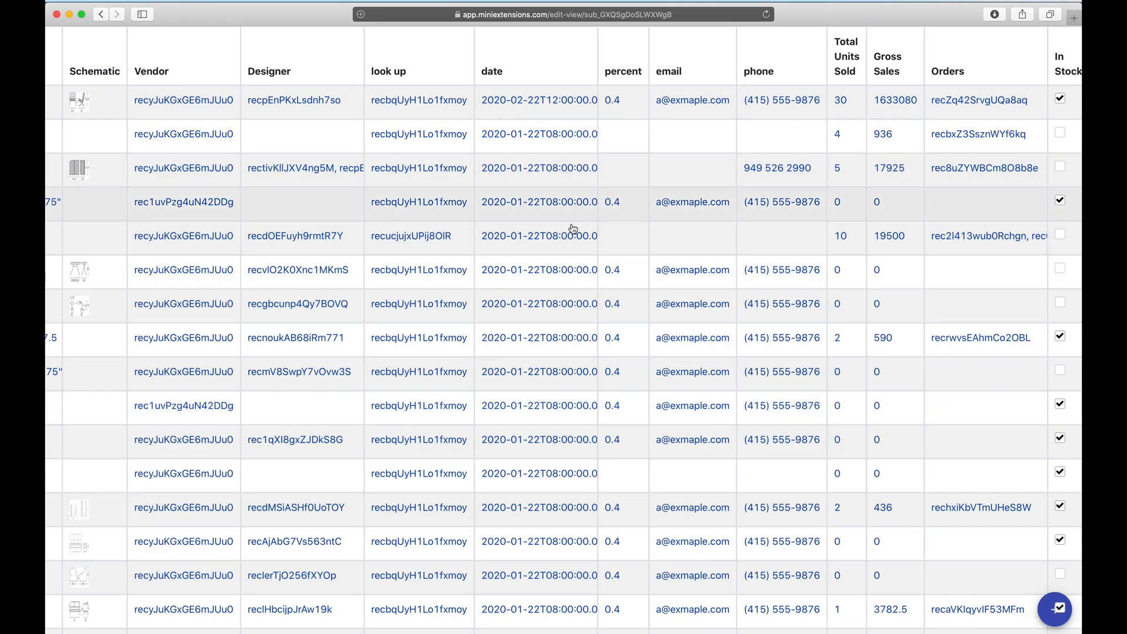
Set the hour in the second record's (Broken Stripe Rug) date to 12, giving 2020-01-22T12:00:00.000Z, and save it.
left_click(551, 129)
left_click(479, 288)
key("BackSpace")
type("2020-01-22T08:00:00.000Z")
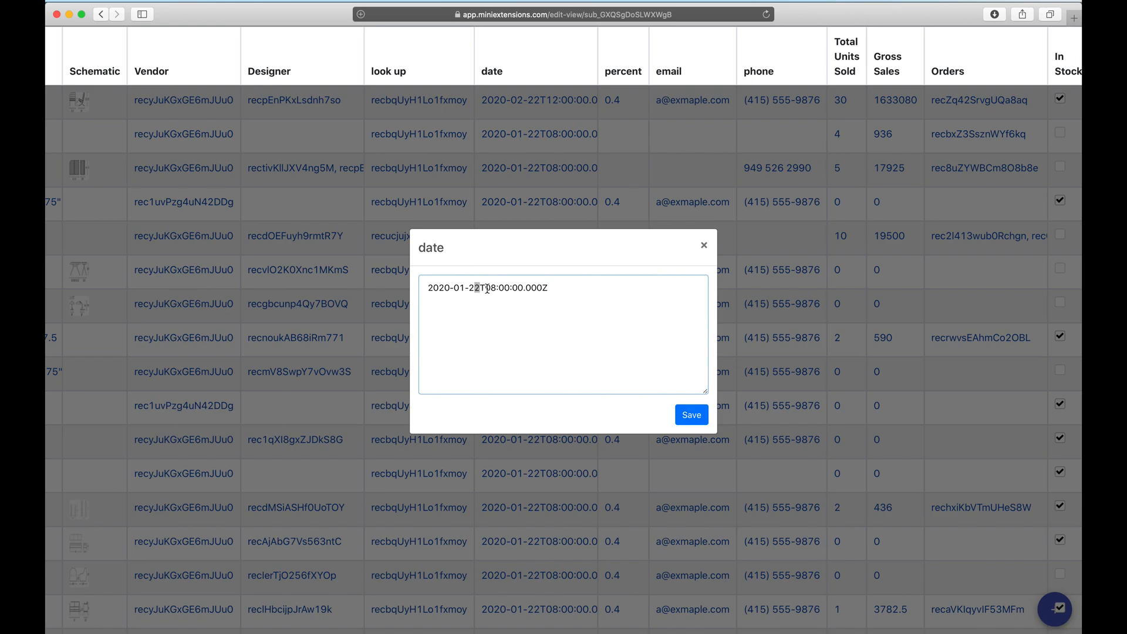
left_click(497, 287)
key("BackSpace")
key("BackSpace")
type("12")
left_click(675, 411)
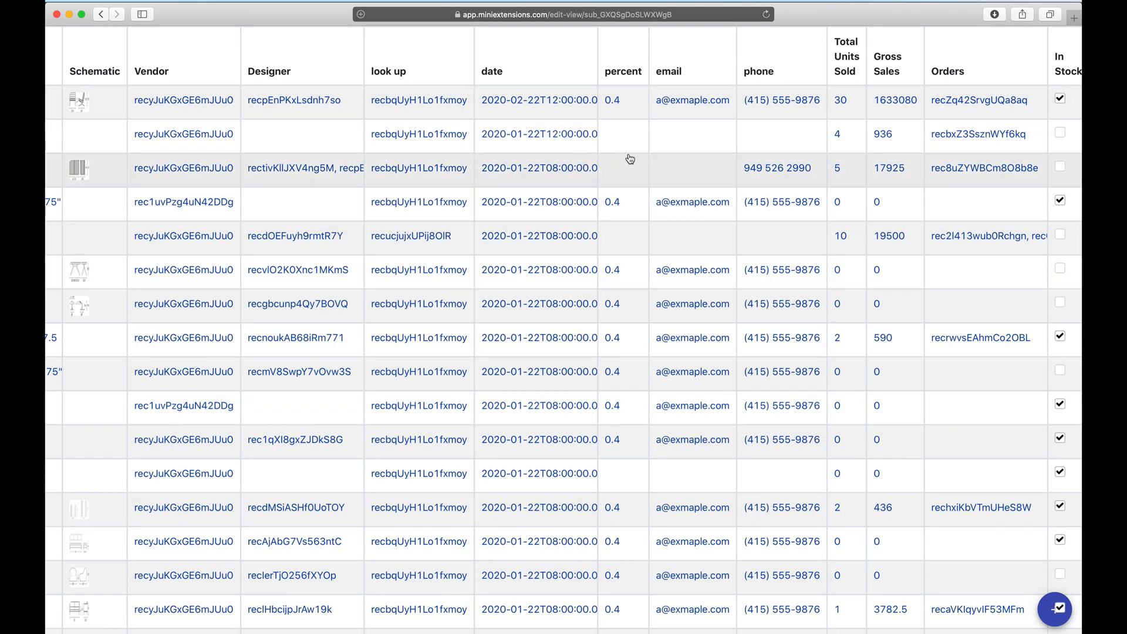
Open the Barcelona record's Total Units Sold value and try saving it.
scroll(693, 135, "right", 1)
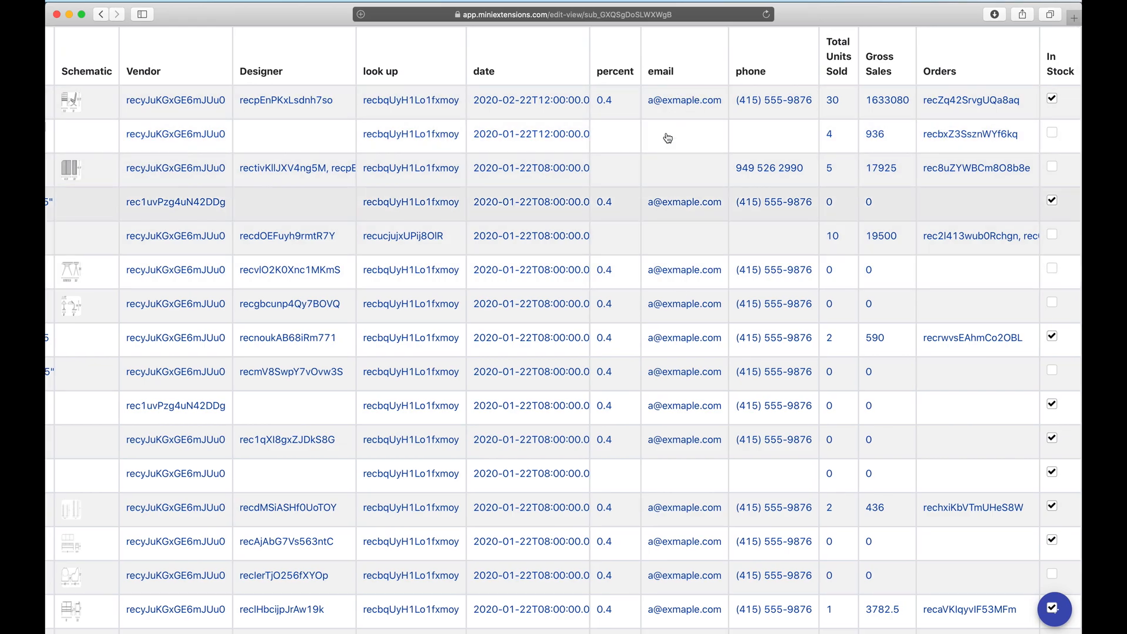
left_click(833, 99)
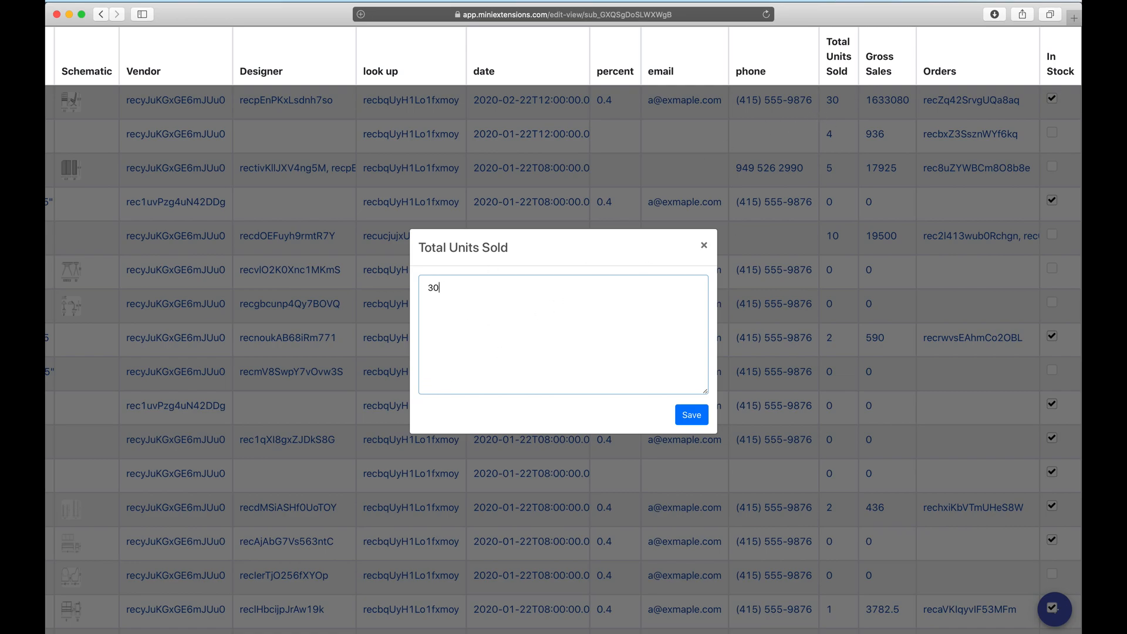
left_click(692, 414)
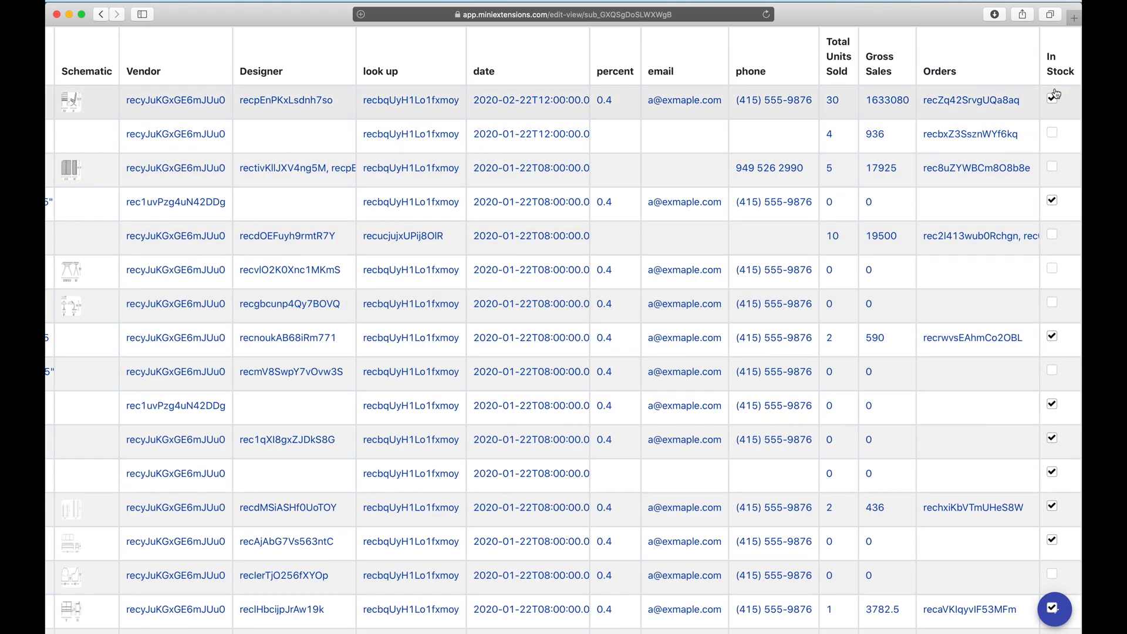
Mark Cross Extension Table and Verner Panton Light as In Stock, and clear In Stock for Entu Side Table.
left_click(1053, 270)
left_click(1052, 235)
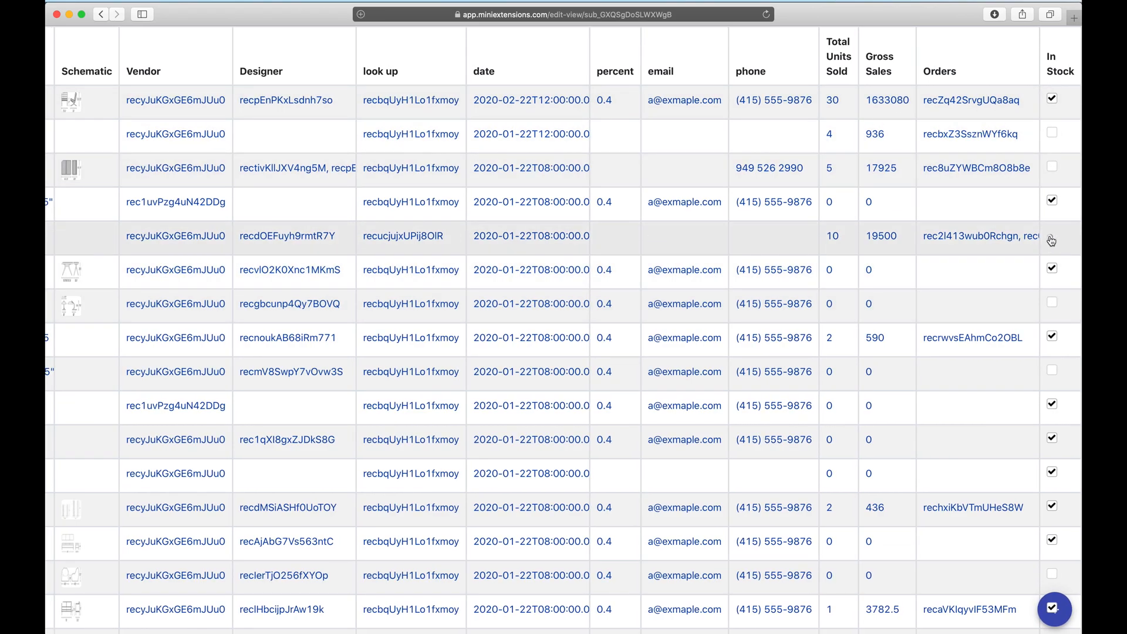
left_click(1052, 202)
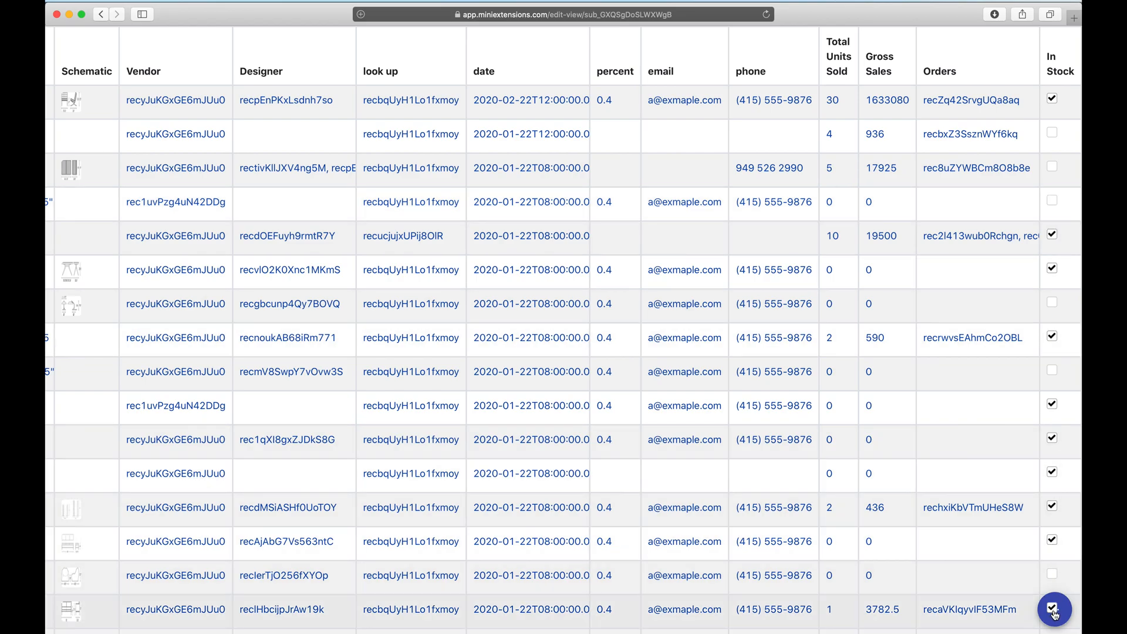
Open the New Record form (Form 2), review its fields through to the end, and close it without submitting.
scroll(1055, 614, "down", 5)
left_click(1055, 611)
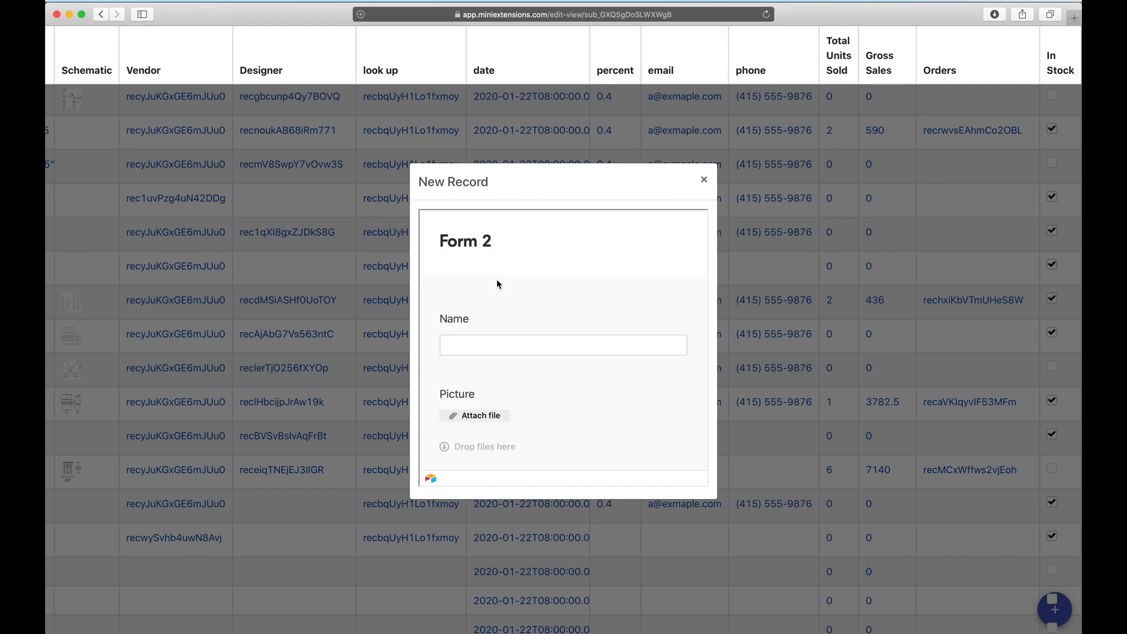
scroll(497, 282, "down", 10)
scroll(496, 285, "down", 10)
scroll(490, 319, "up", 10)
scroll(494, 326, "up", 3)
scroll(499, 437, "down", 10)
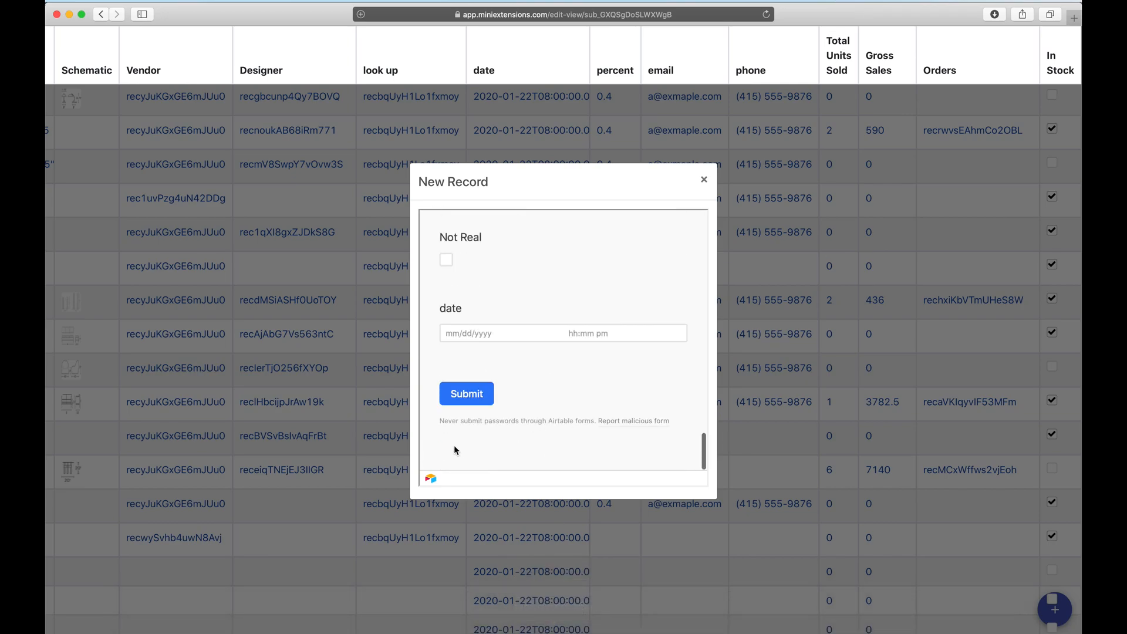
left_click(329, 403)
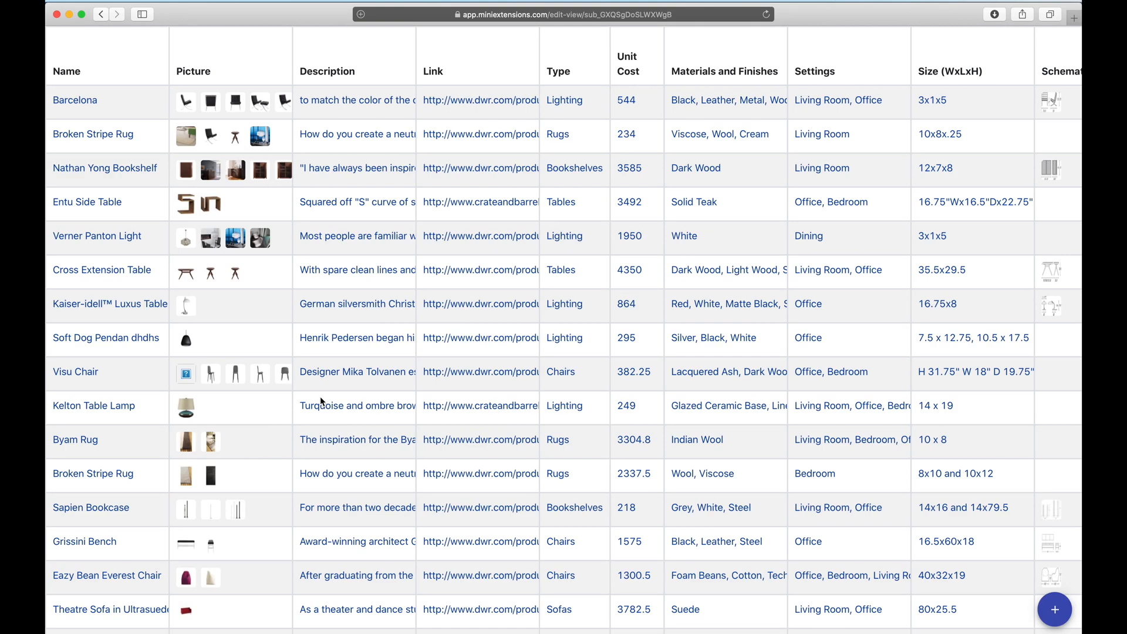
scroll(321, 401, "down", 10)
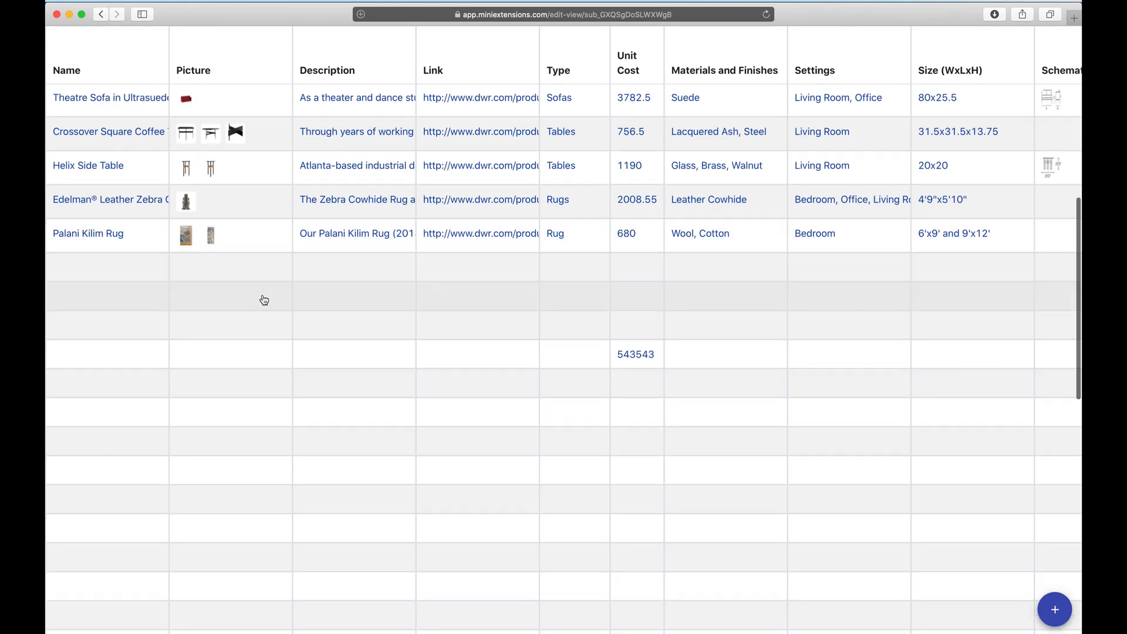